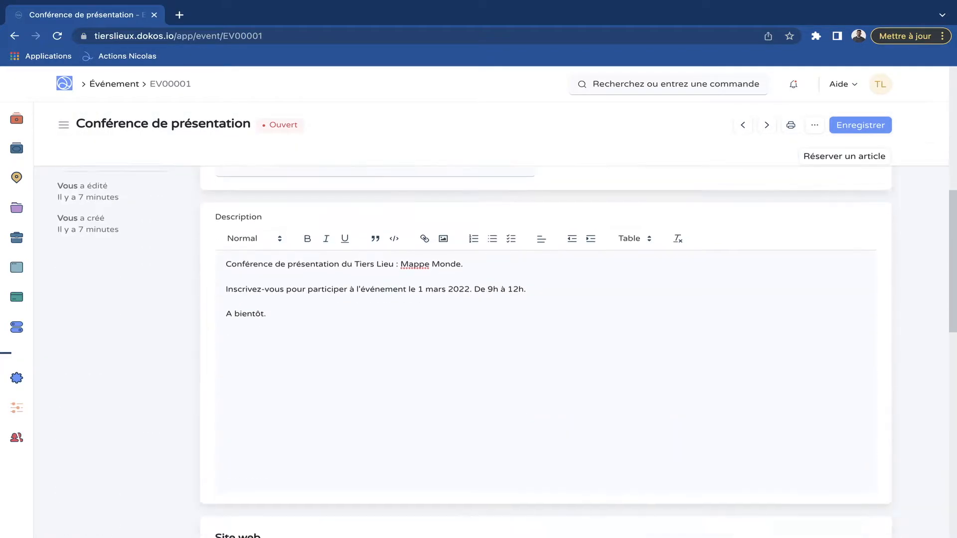
# Review the event record's details, description and website publication settings.
pyautogui.scroll(-5, 491, 349)
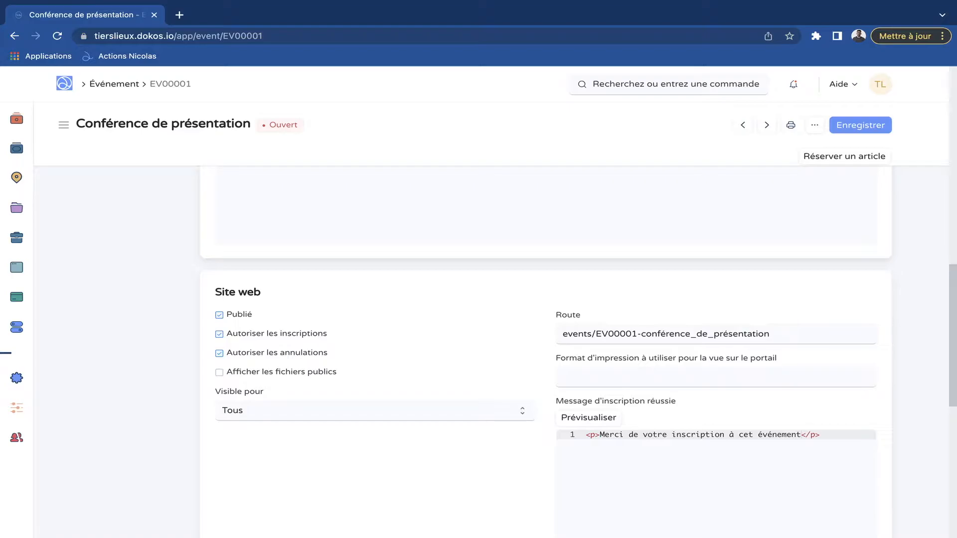
pyautogui.scroll(13, 491, 349)
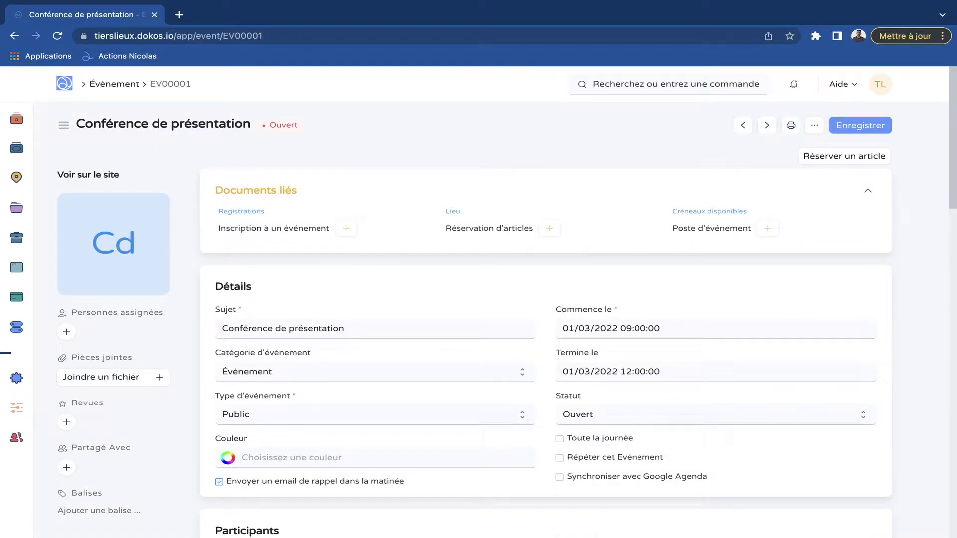
pyautogui.scroll(-2, 491, 349)
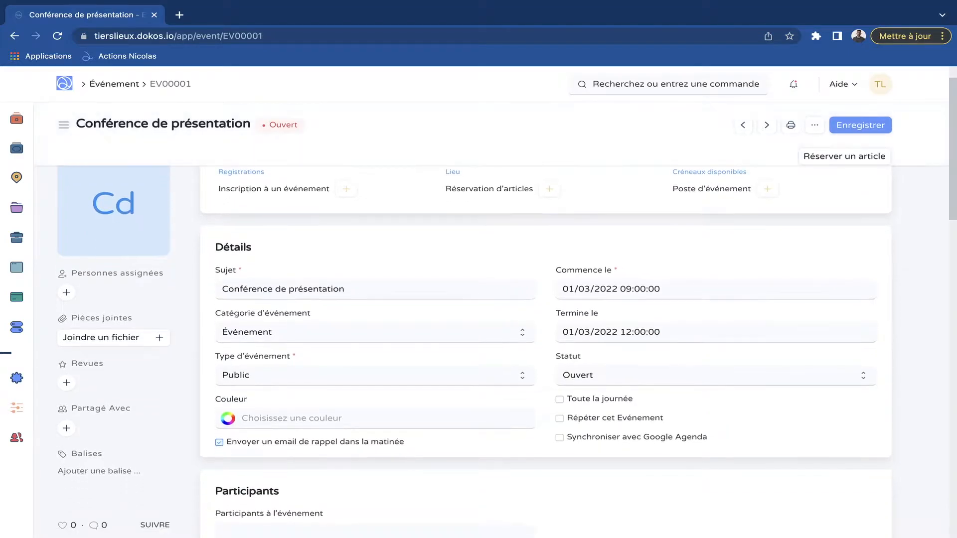
pyautogui.scroll(-8, 546, 349)
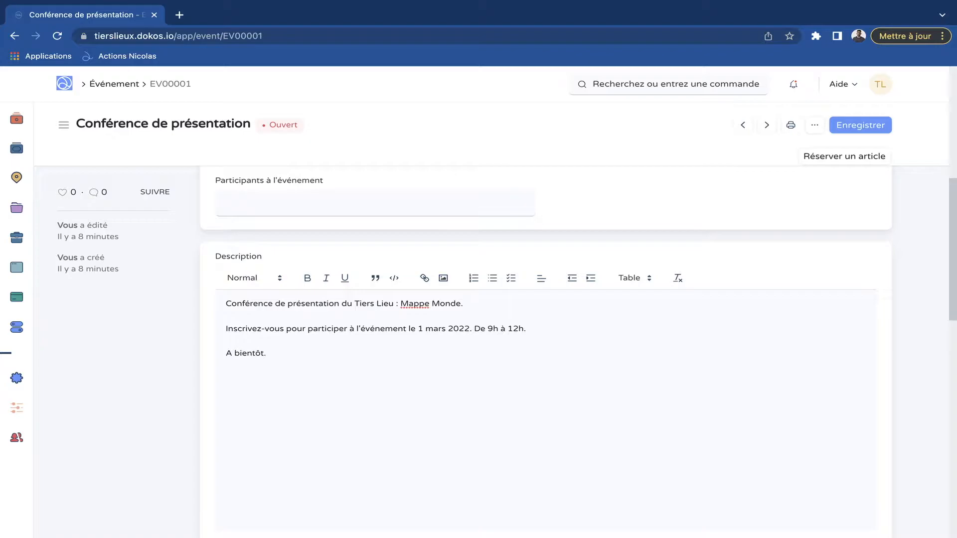
pyautogui.scroll(-5, 546, 349)
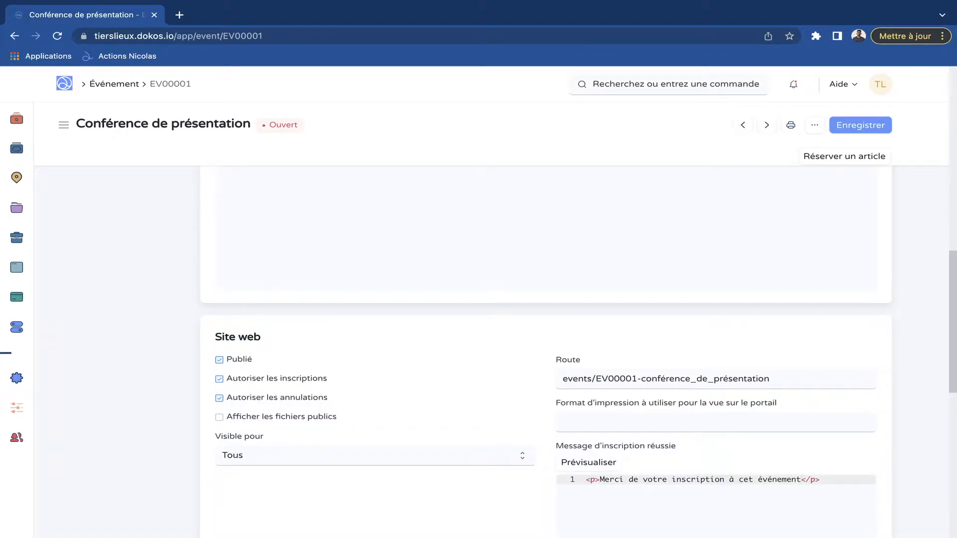
pyautogui.scroll(-1, 546, 349)
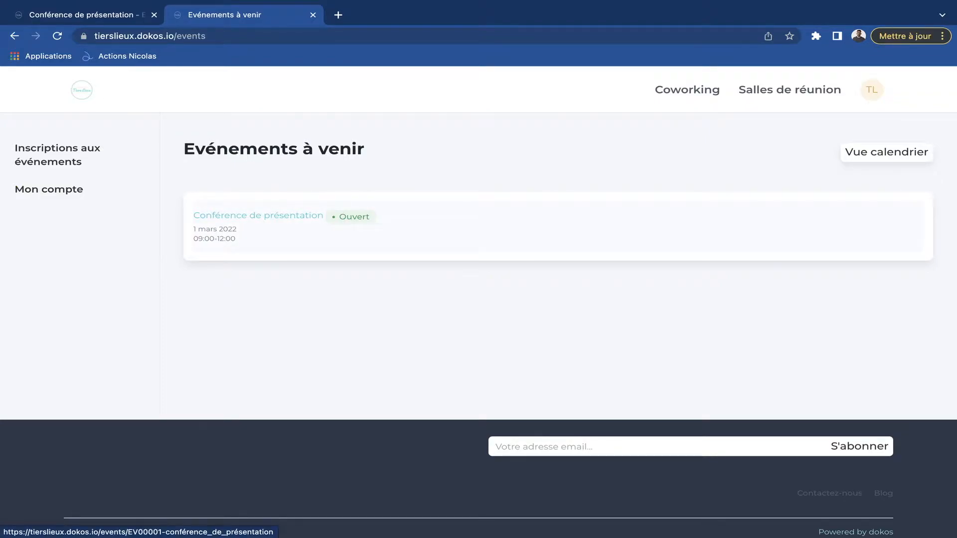
# Open the Conférence de présentation event on the public events page and view its registration form.
pyautogui.click(258, 215)
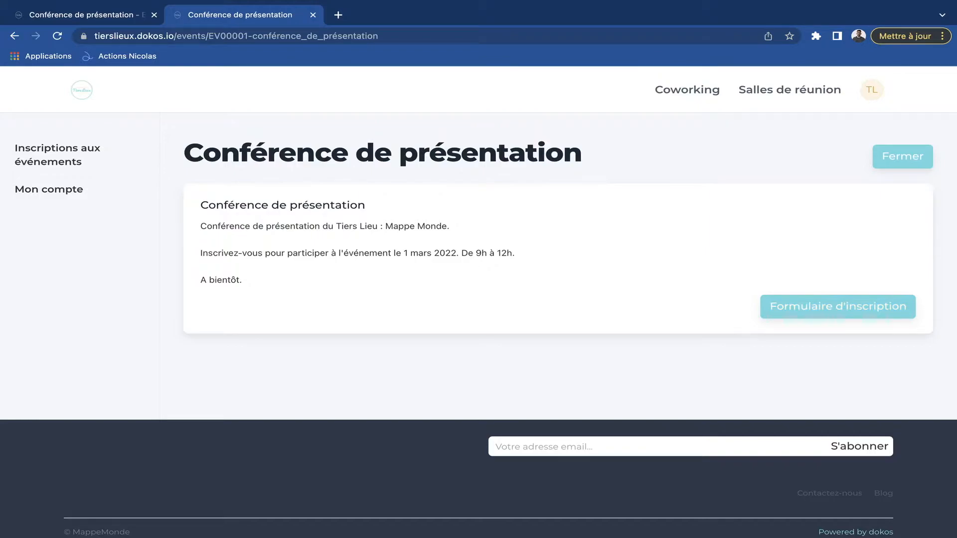
pyautogui.click(817, 314)
pyautogui.scroll(-2, 816, 314)
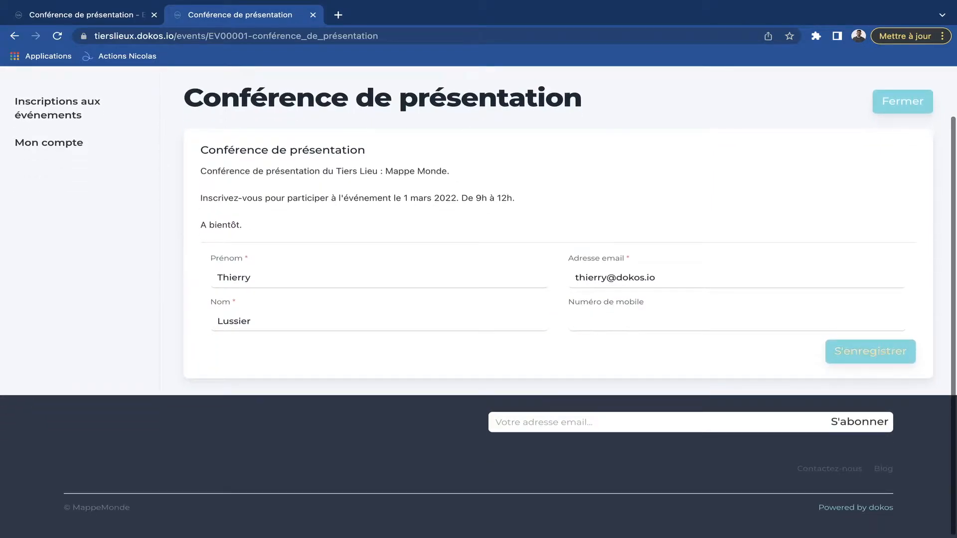
pyautogui.scroll(2, 899, 351)
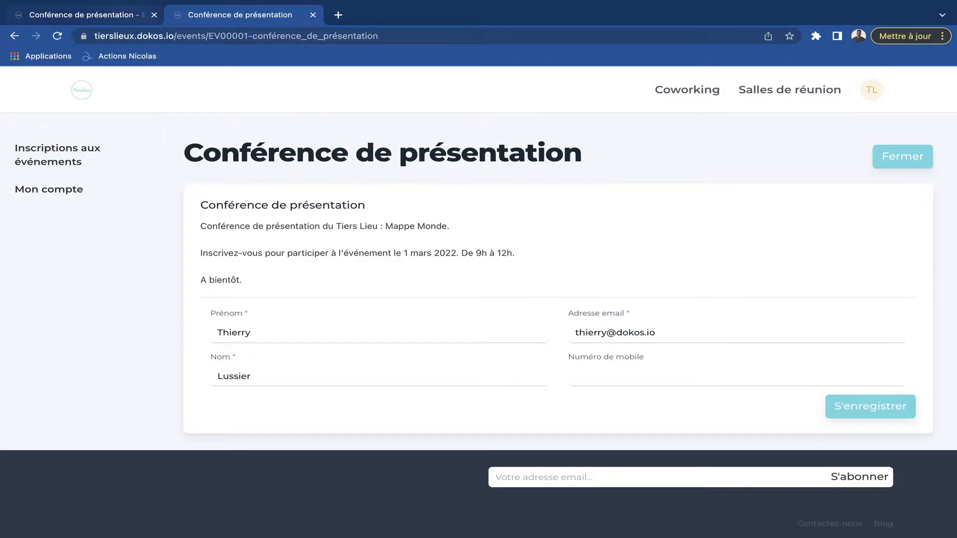
# Return to the back-office event record, find the Notification list by searching "notifi", and start a new notification.
pyautogui.click(120, 17)
pyautogui.scroll(13, 545, 319)
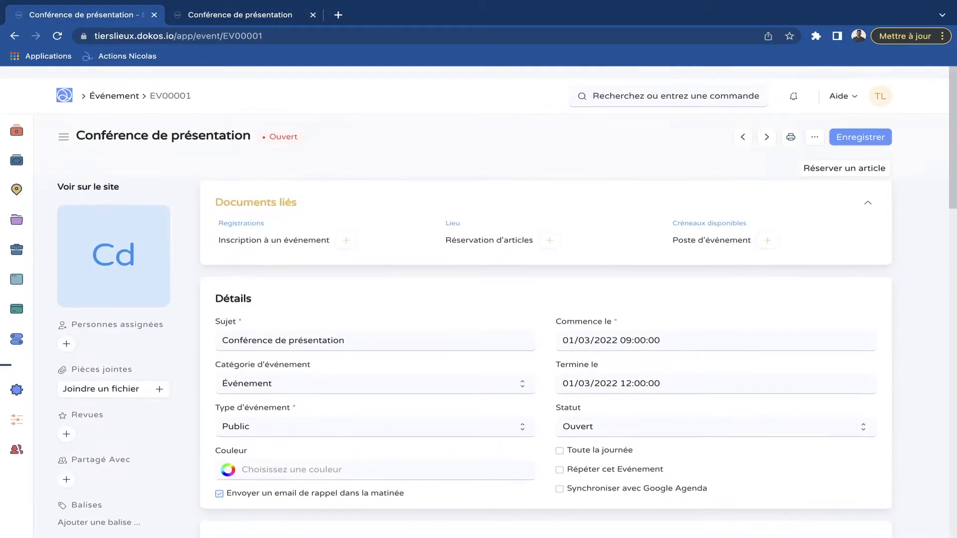
pyautogui.scroll(-4, 545, 318)
pyautogui.scroll(4, 546, 319)
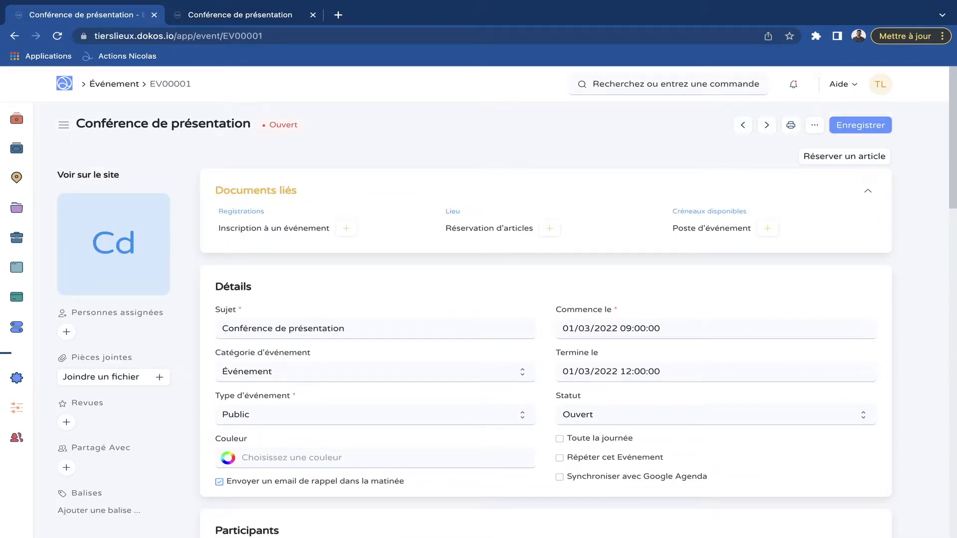
pyautogui.write('notifi')
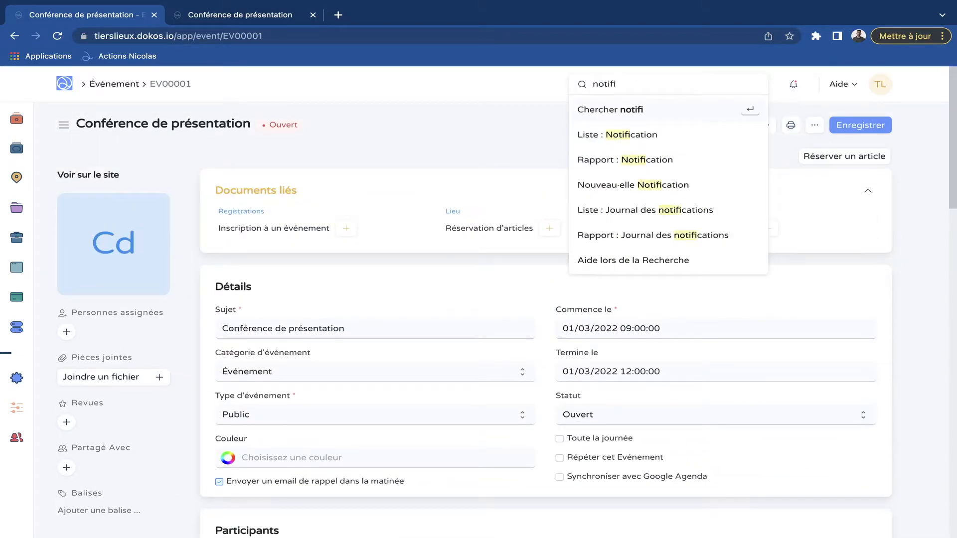
pyautogui.press('Return')
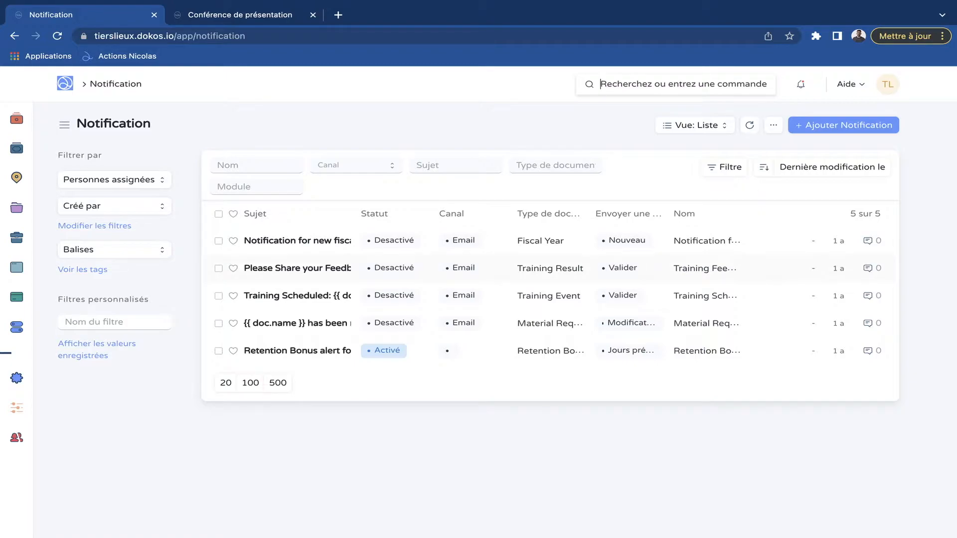
pyautogui.click(843, 125)
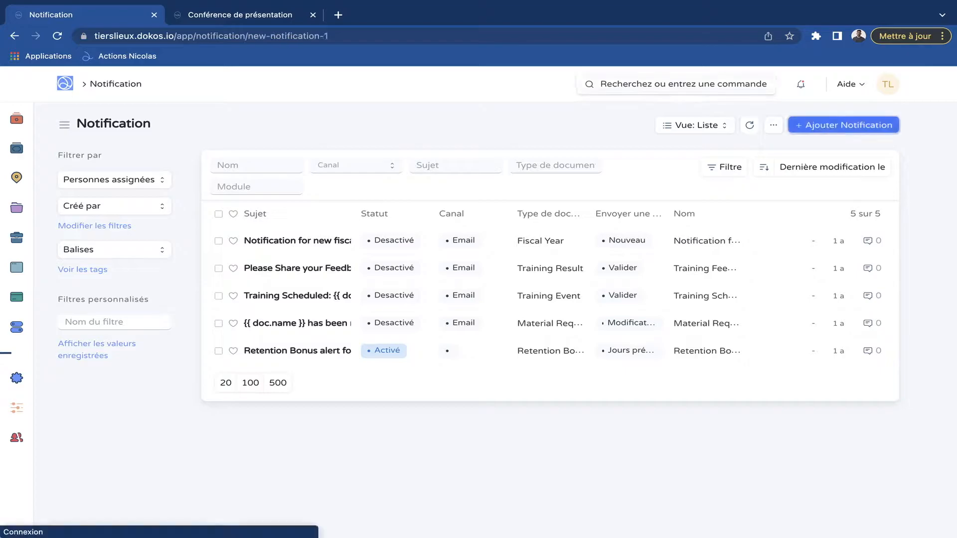
pyautogui.scroll(-1, 546, 309)
pyautogui.scroll(1, 545, 309)
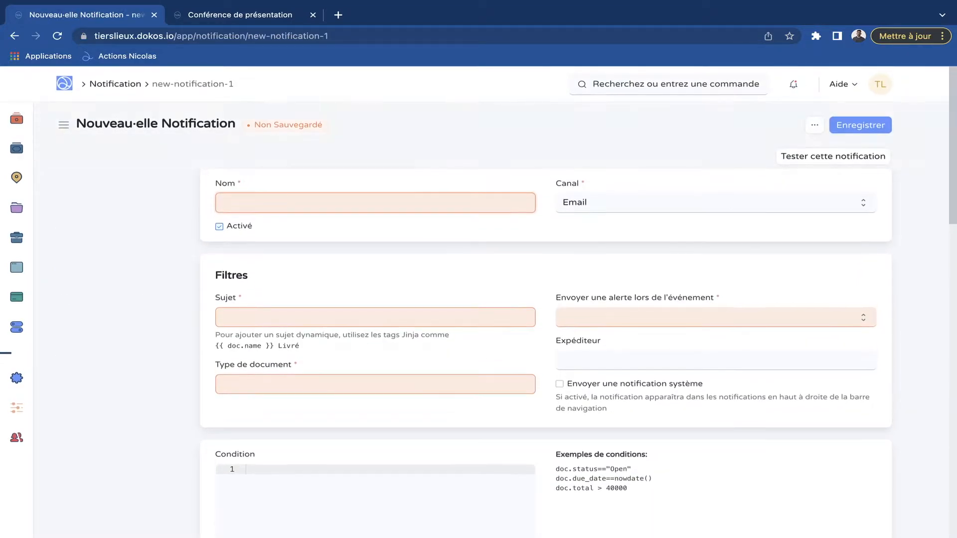
# Examine the channel options available for the new notification, without changing the selection.
pyautogui.click(716, 203)
pyautogui.click(716, 203)
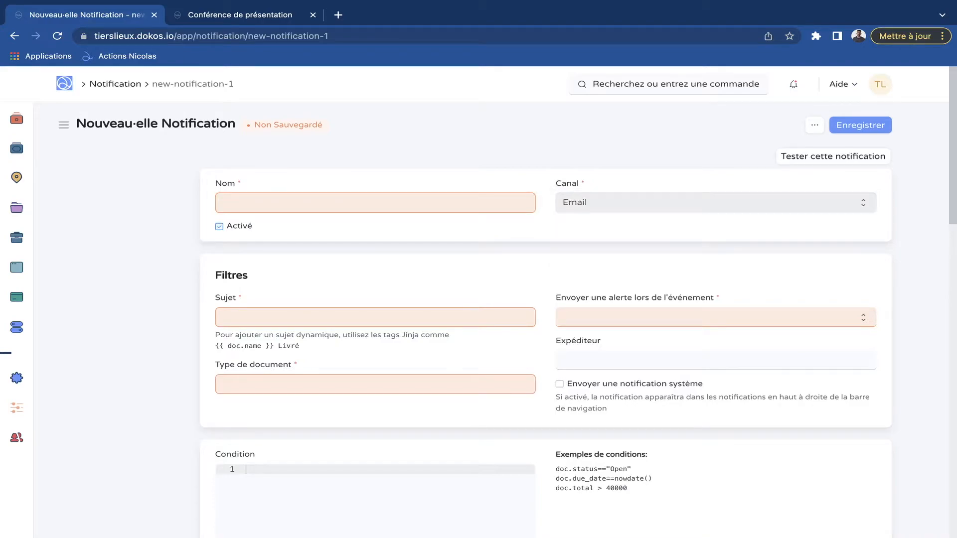
pyautogui.click(716, 203)
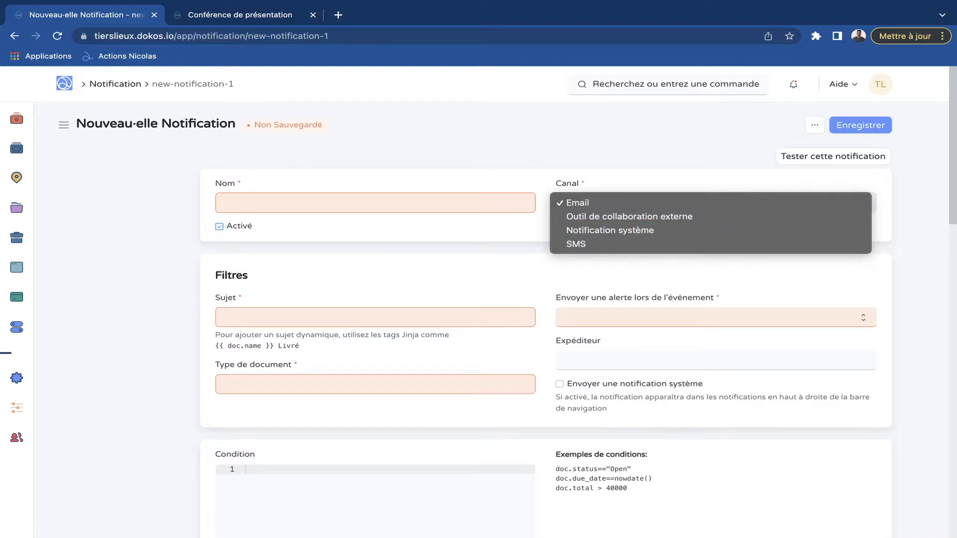
pyautogui.press('Escape')
pyautogui.scroll(-1, 546, 319)
pyautogui.scroll(1, 545, 319)
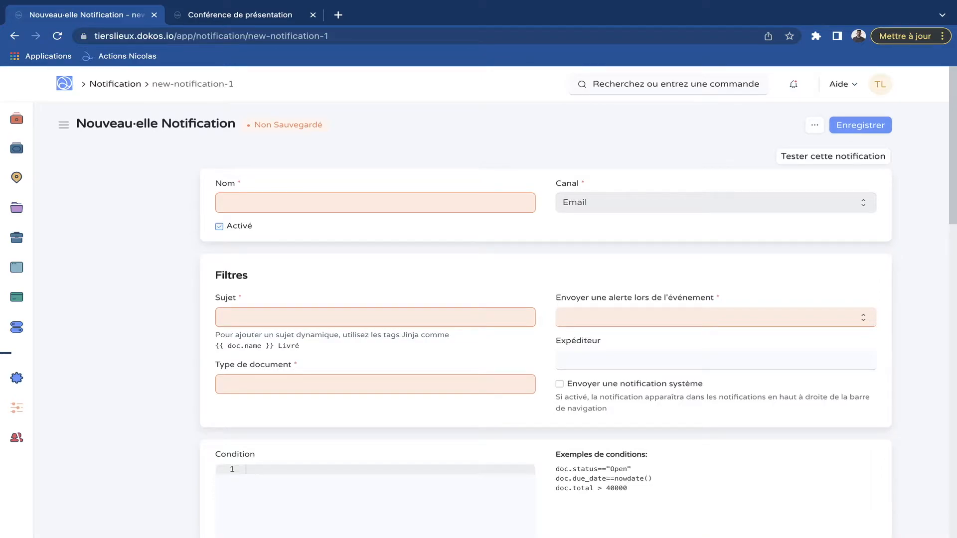
# Name the notification "Conférence de présentation" and set its subject to "Conférence MappeMonde du 1er mars".
pyautogui.click(375, 203)
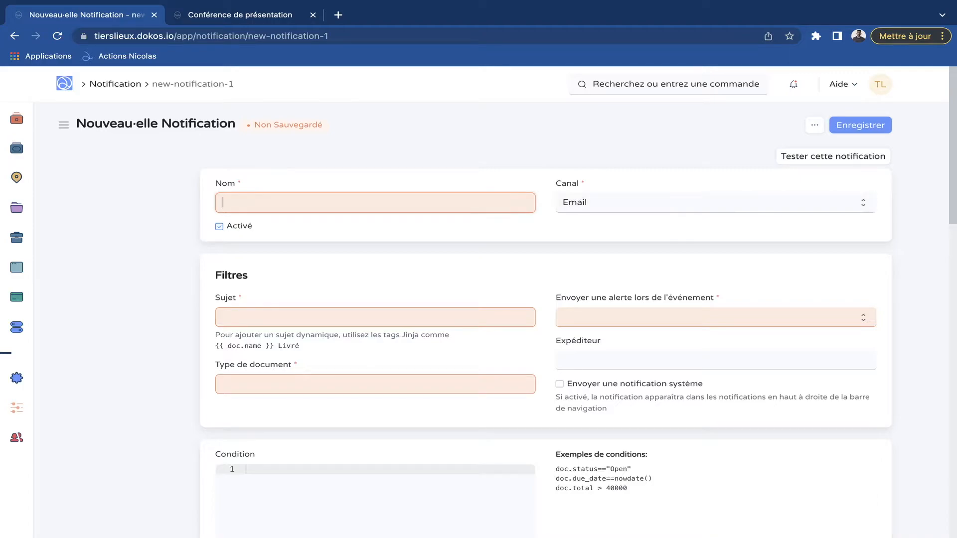
pyautogui.write('Conférence de présentation')
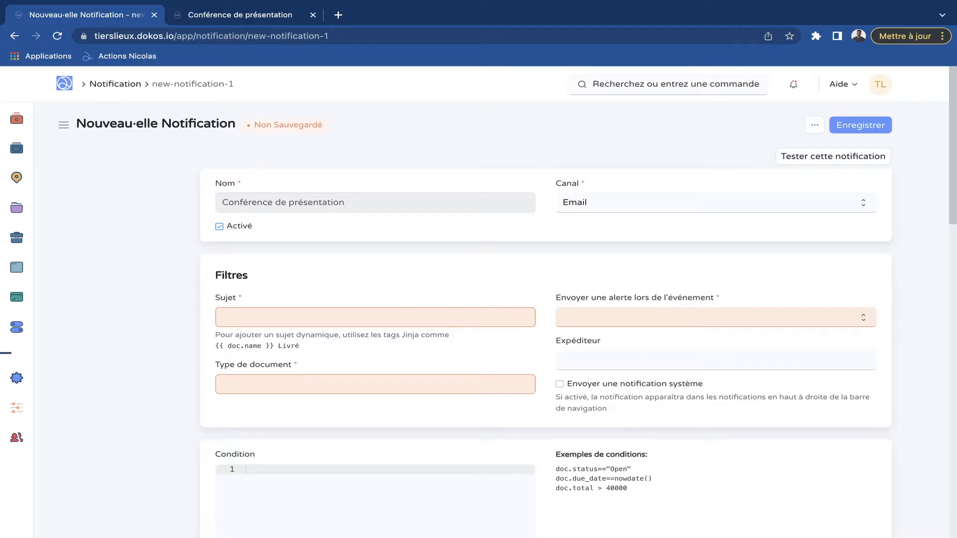
pyautogui.scroll(-2, 375, 242)
pyautogui.click(375, 242)
pyautogui.scroll(1, 375, 242)
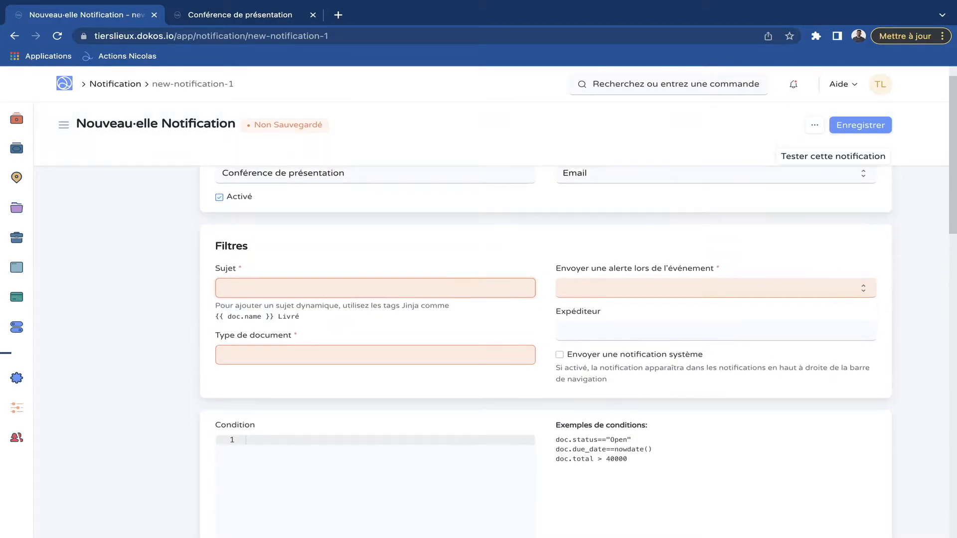
pyautogui.write('Conférence MappeMonde du 1er mars')
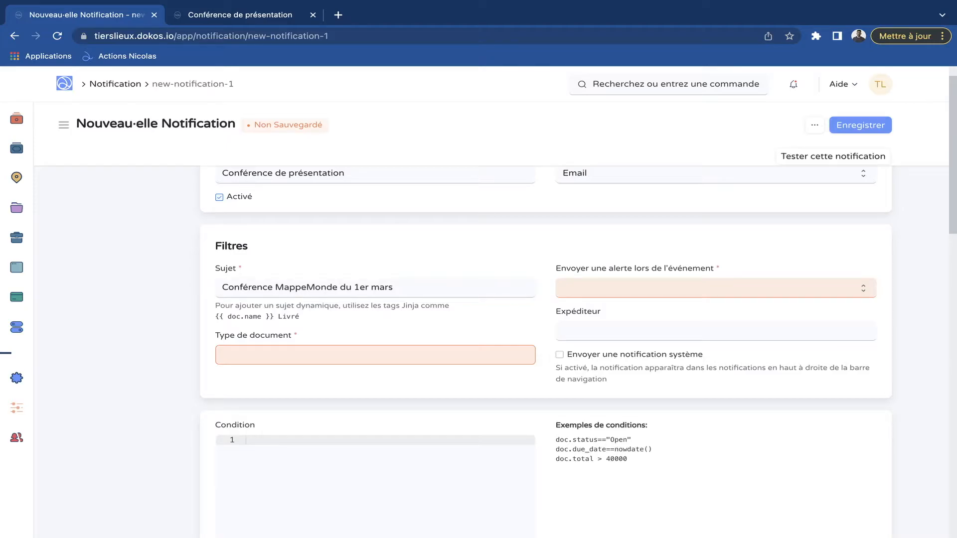
# Set the notification's document type to Event Registration, searching with "inscription".
pyautogui.scroll(-1, 546, 349)
pyautogui.click(375, 311)
pyautogui.click(319, 340)
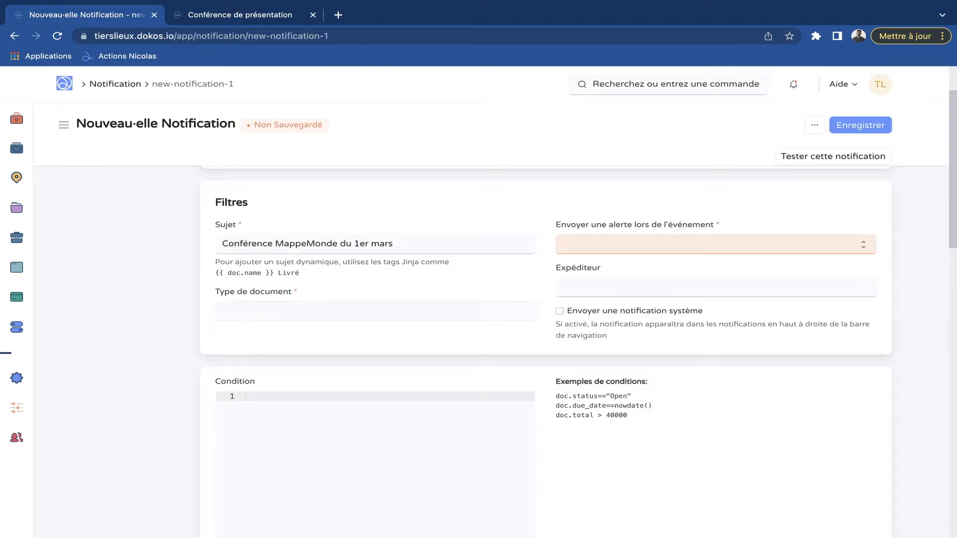
pyautogui.write('inscription')
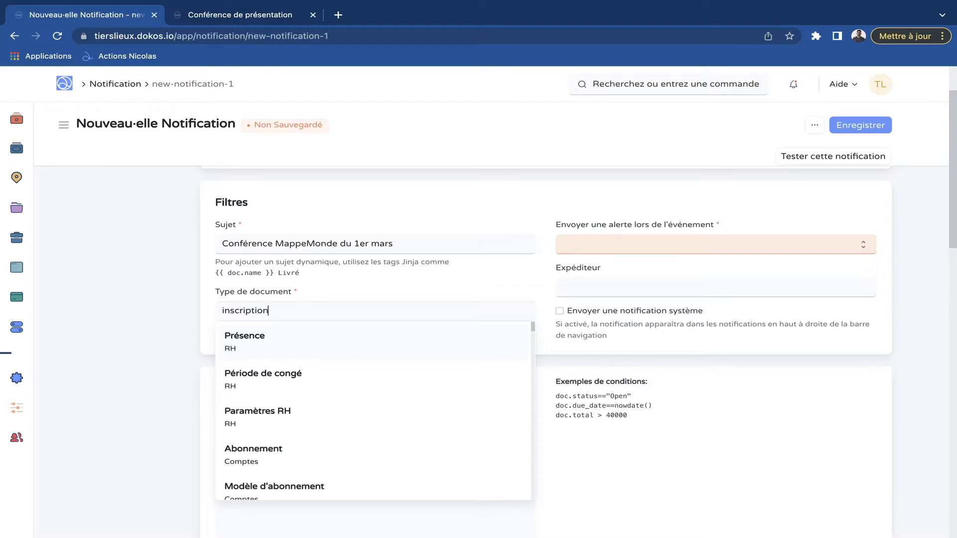
pyautogui.press('Return')
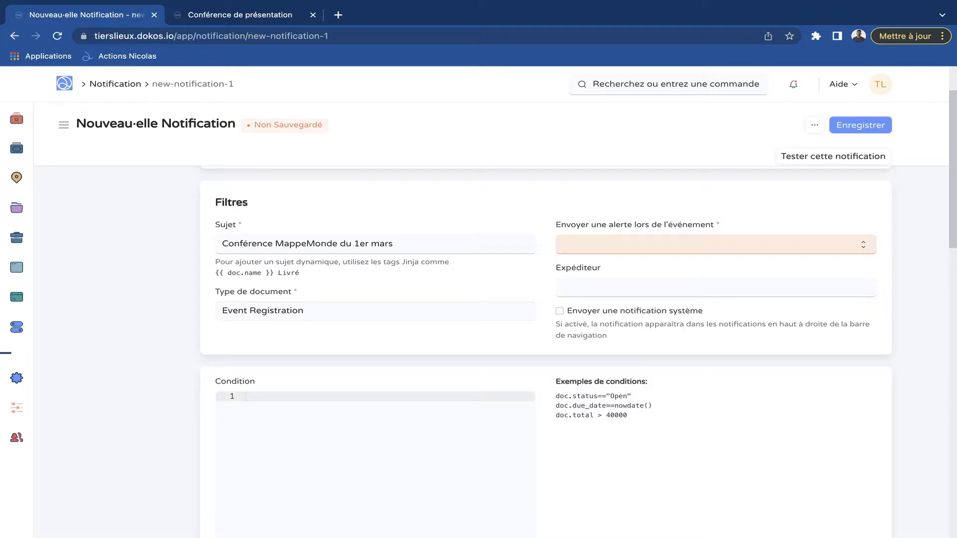
# Set the event that triggers the alert to Nouveau after going through the other trigger options.
pyautogui.click(716, 245)
pyautogui.press('Return')
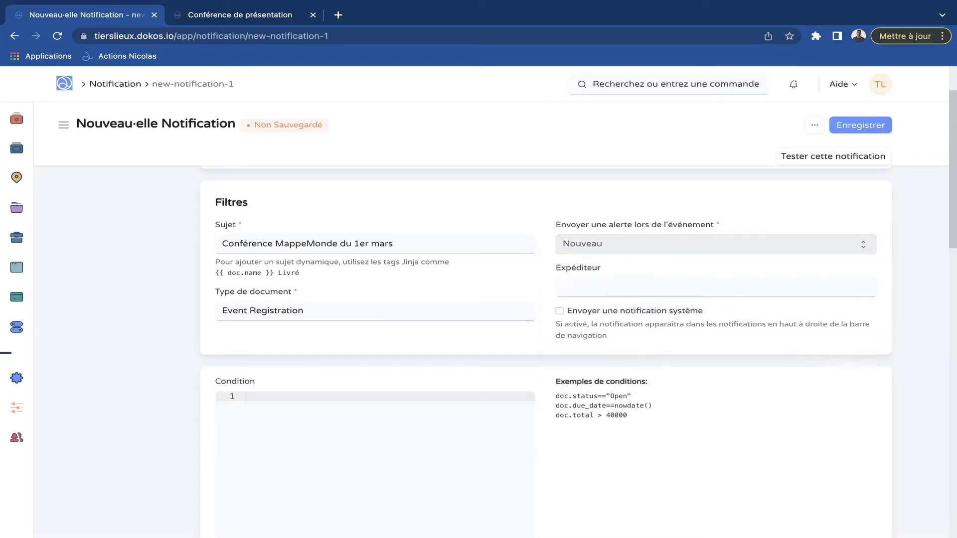
pyautogui.click(716, 244)
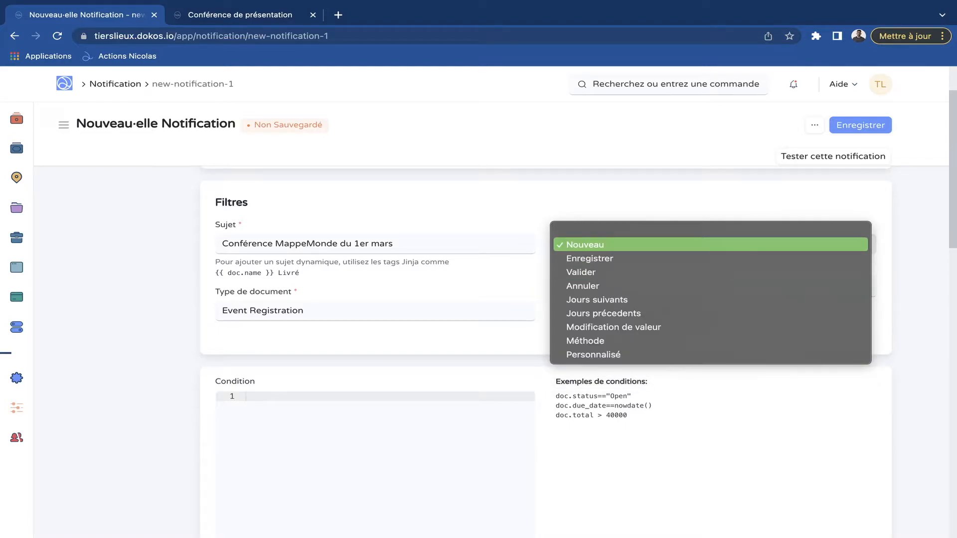
pyautogui.press('Down')
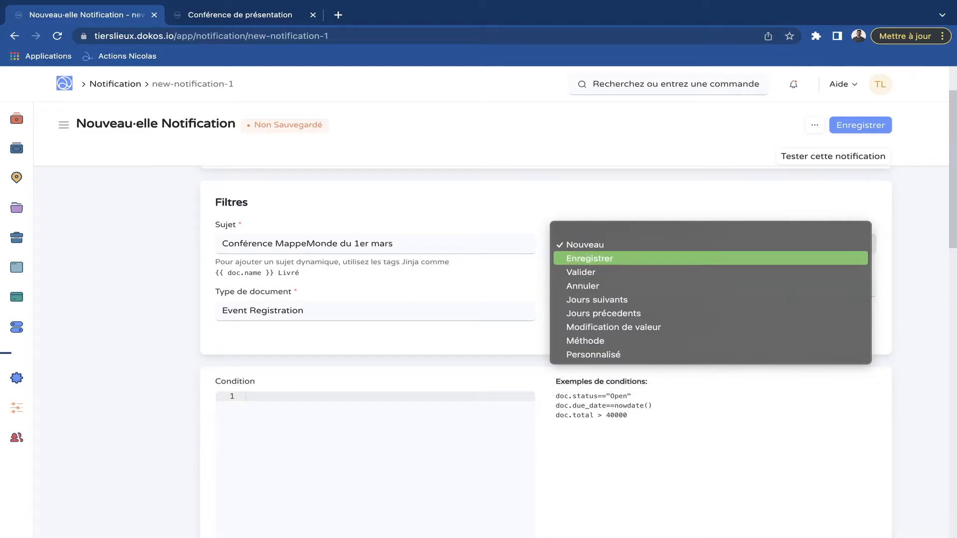
pyautogui.press('Down')
pyautogui.press('Down')
pyautogui.press('Down')
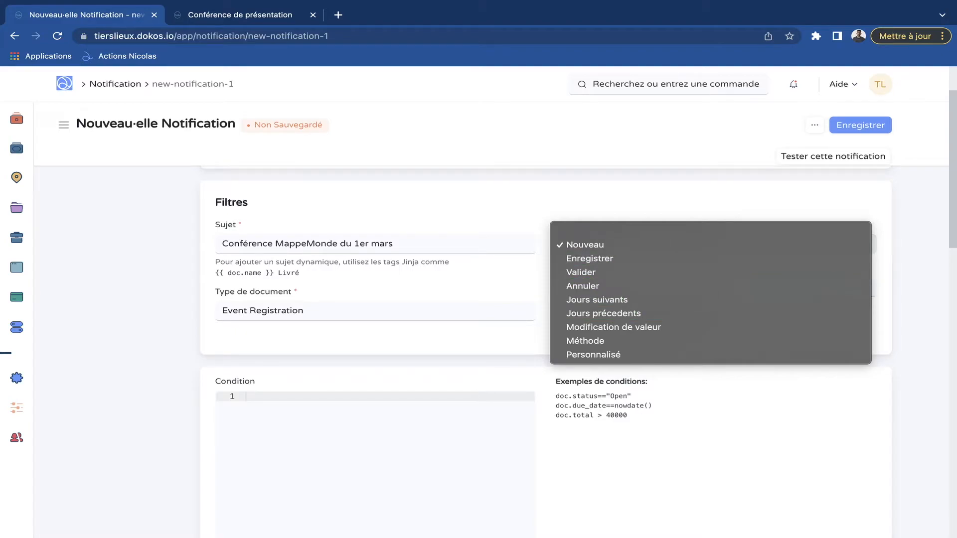
pyautogui.click(648, 245)
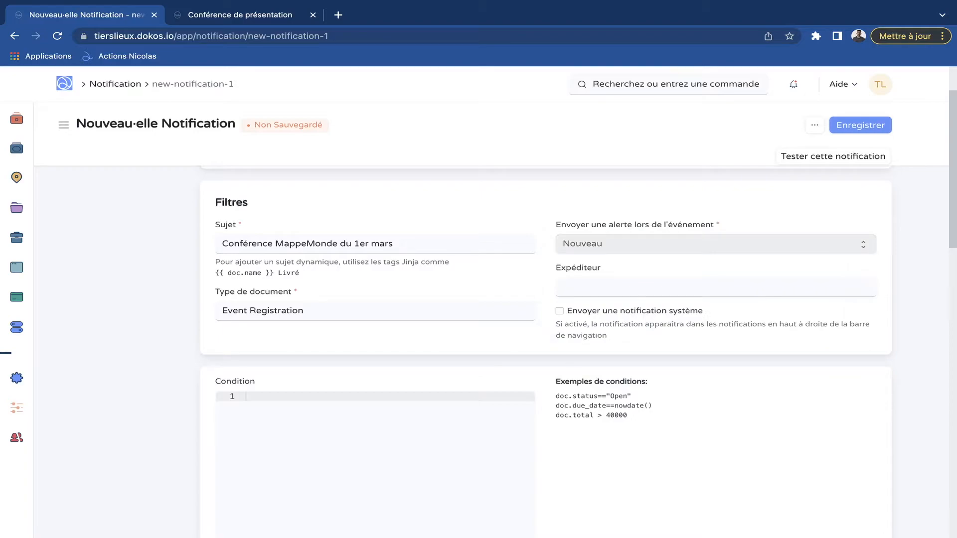
# Check the sender choices for the notification and leave the sender empty.
pyautogui.scroll(-1, 548, 299)
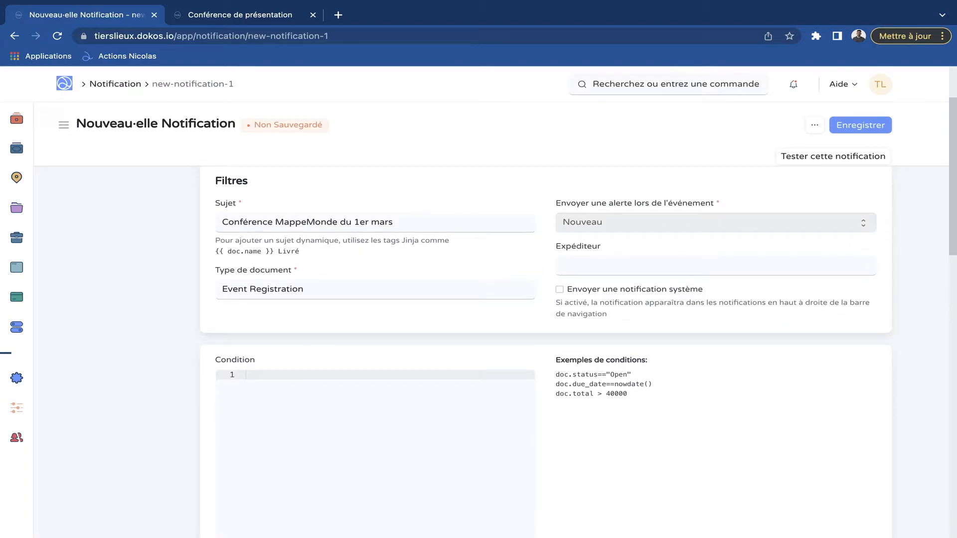
pyautogui.click(574, 267)
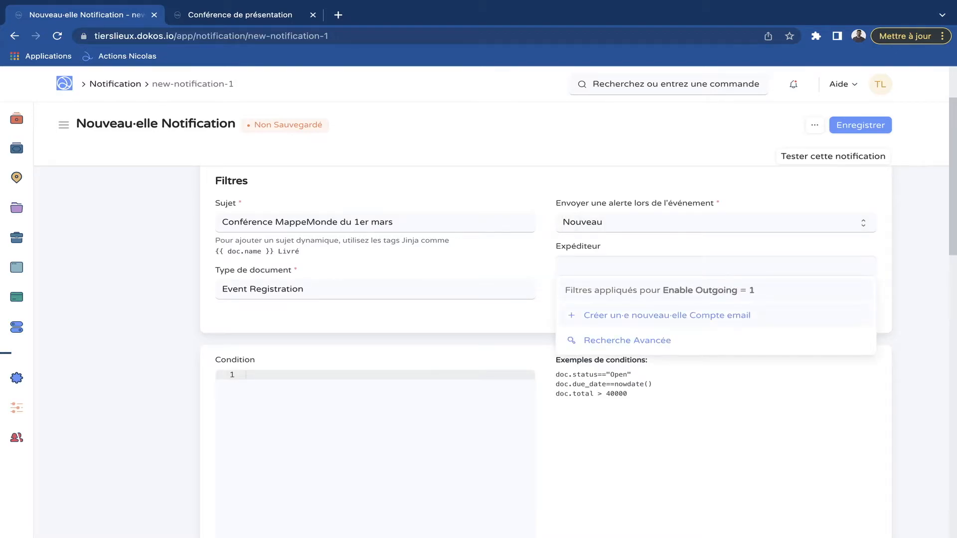
pyautogui.scroll(-1, 548, 299)
pyautogui.scroll(3, 549, 299)
pyautogui.scroll(-1, 548, 299)
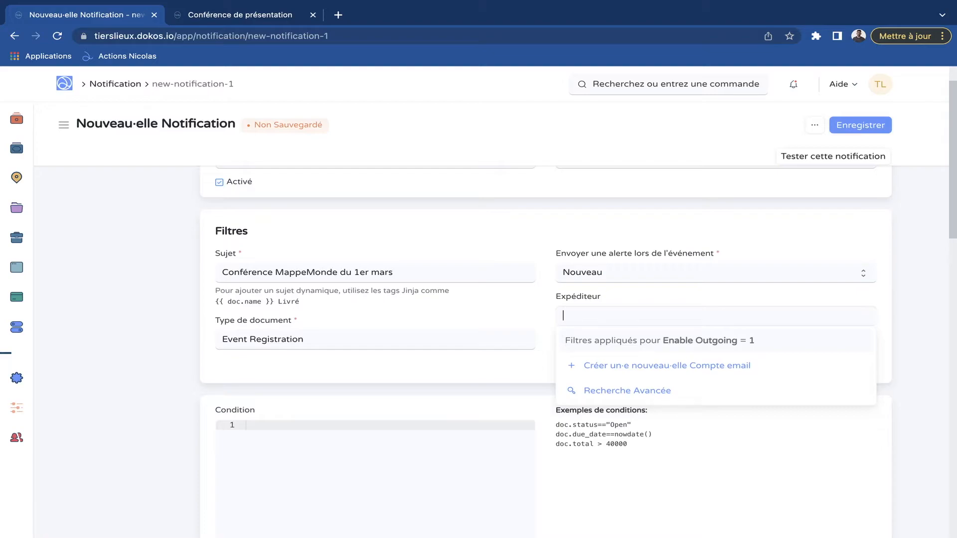
pyautogui.press('Escape')
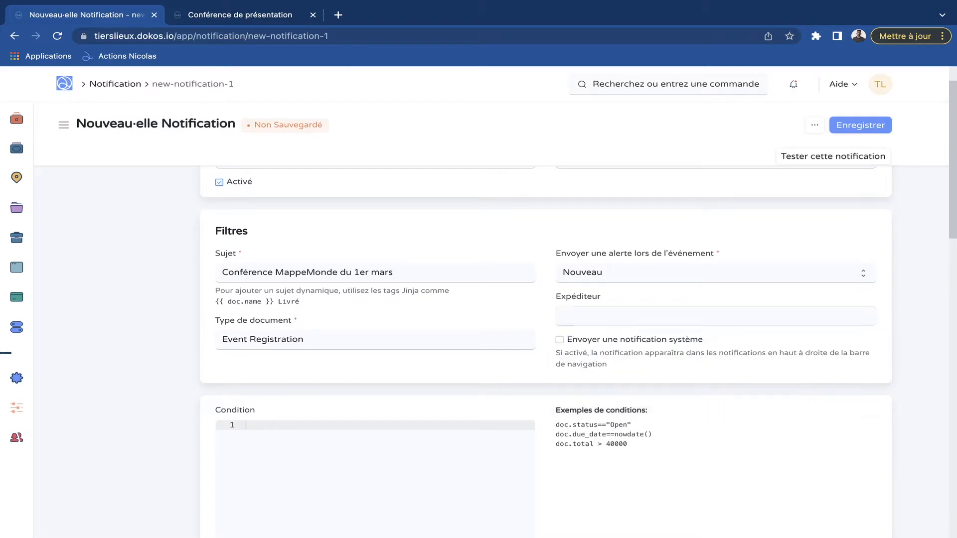
pyautogui.scroll(-1, 546, 349)
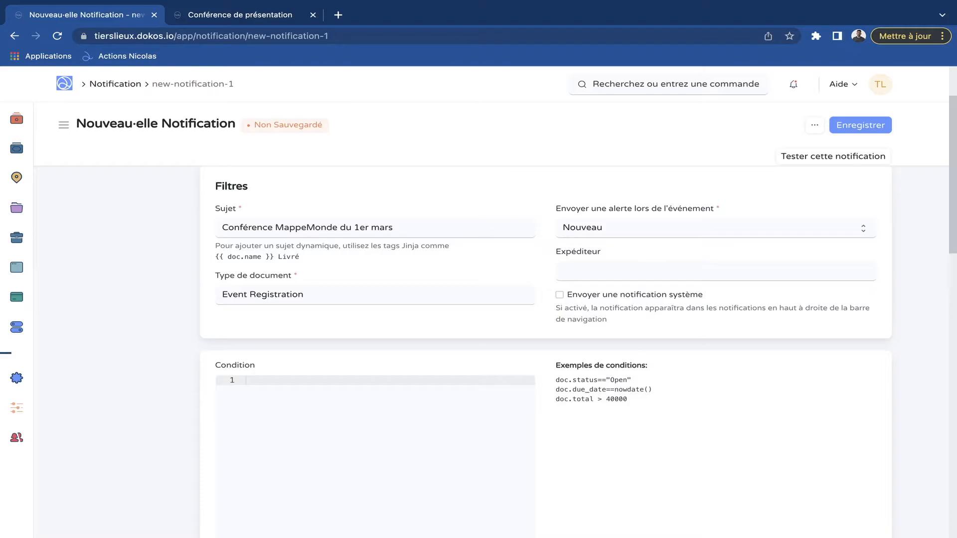
# Enable the system notification and restrict the alert with the condition doc.event== "EV00001".
pyautogui.click(560, 295)
pyautogui.scroll(-2, 560, 294)
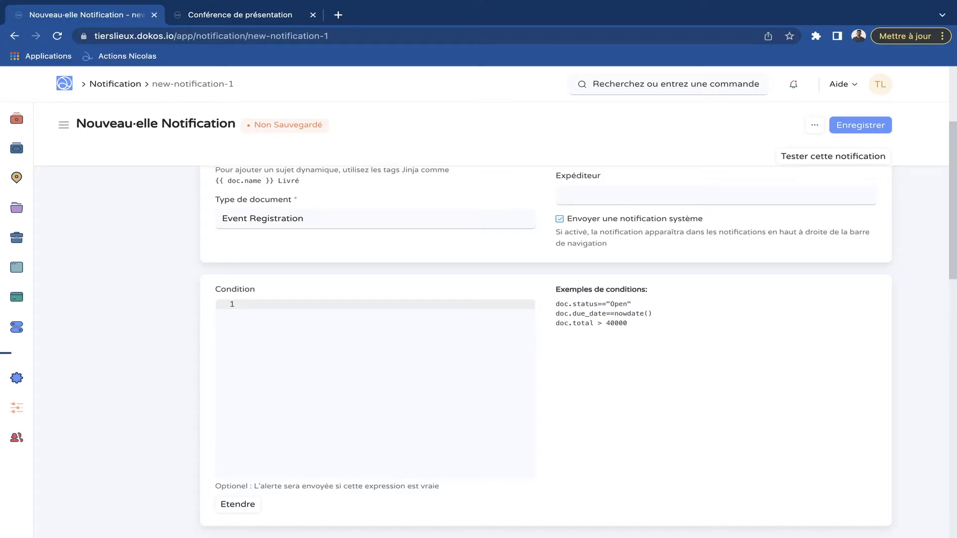
pyautogui.write('doc.event== "EV00001"')
pyautogui.scroll(1, 578, 326)
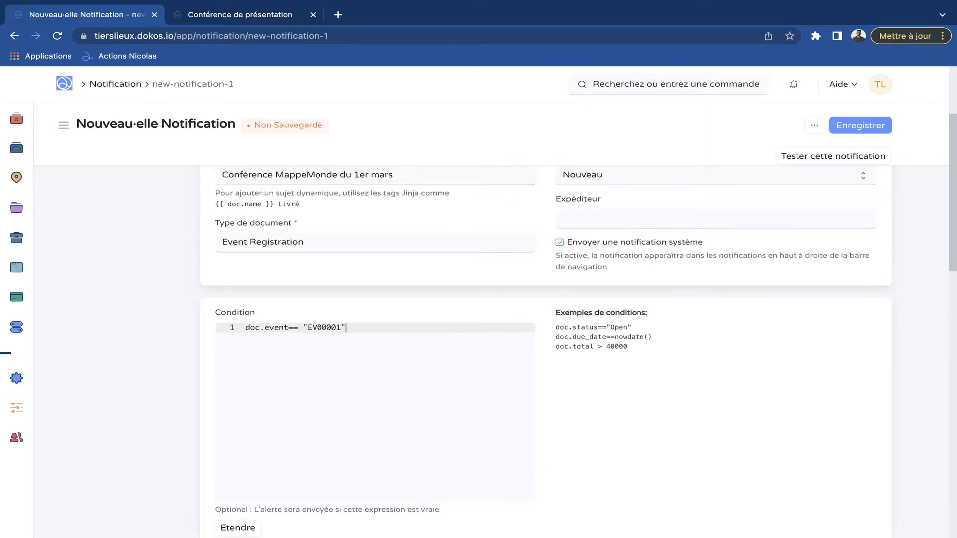
pyautogui.moveTo(306, 327); pyautogui.dragTo(341, 327)
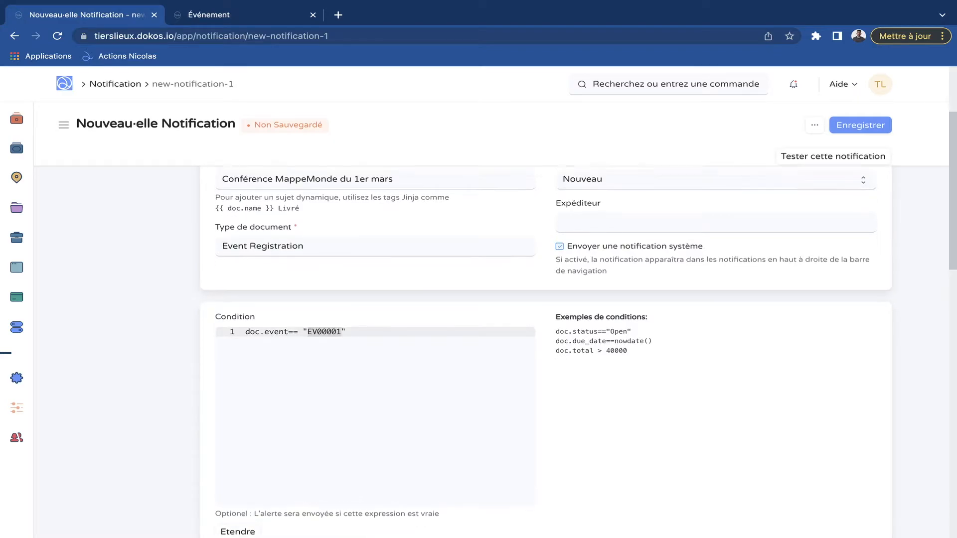
pyautogui.scroll(-1, 546, 349)
pyautogui.click(348, 323)
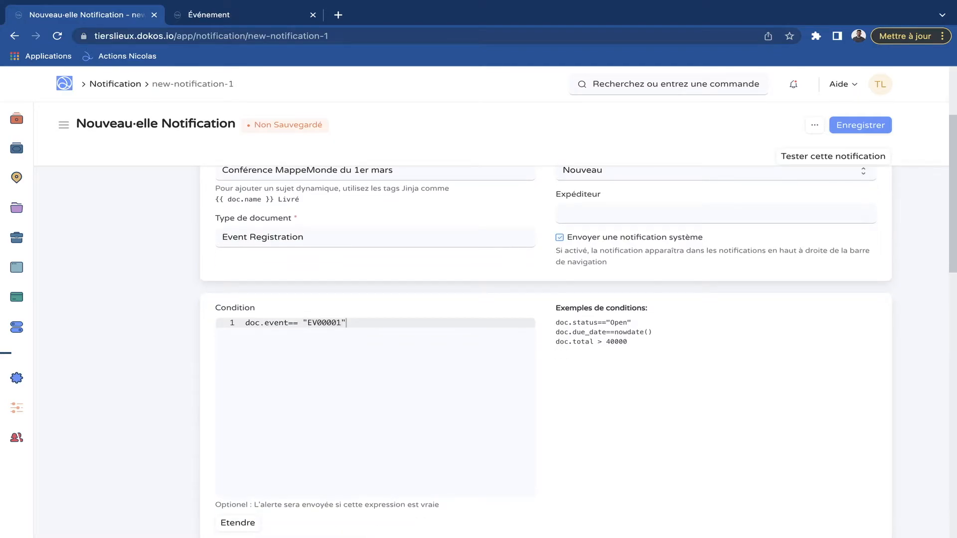
# Look up the document ID of the Conférence de présentation event in its record and return to the notification.
pyautogui.click(244, 15)
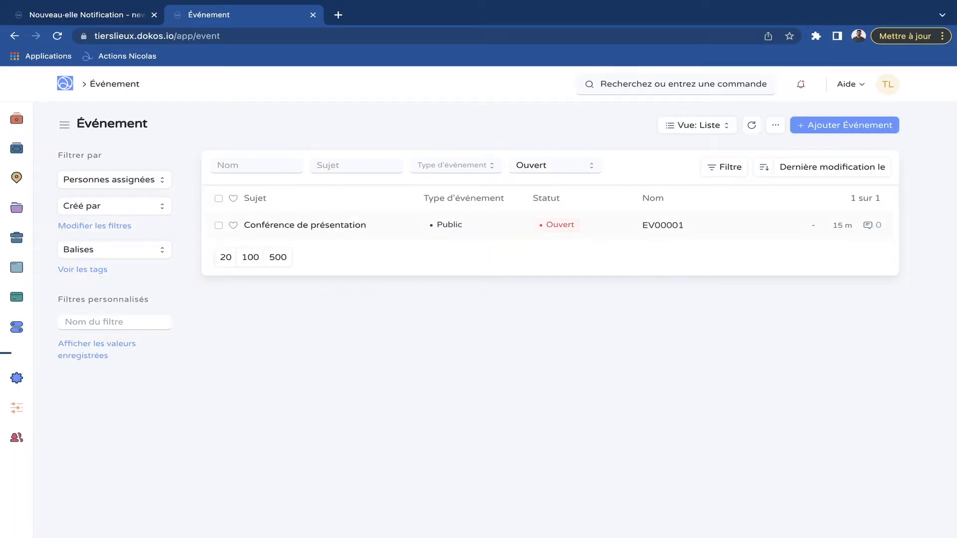
pyautogui.click(304, 225)
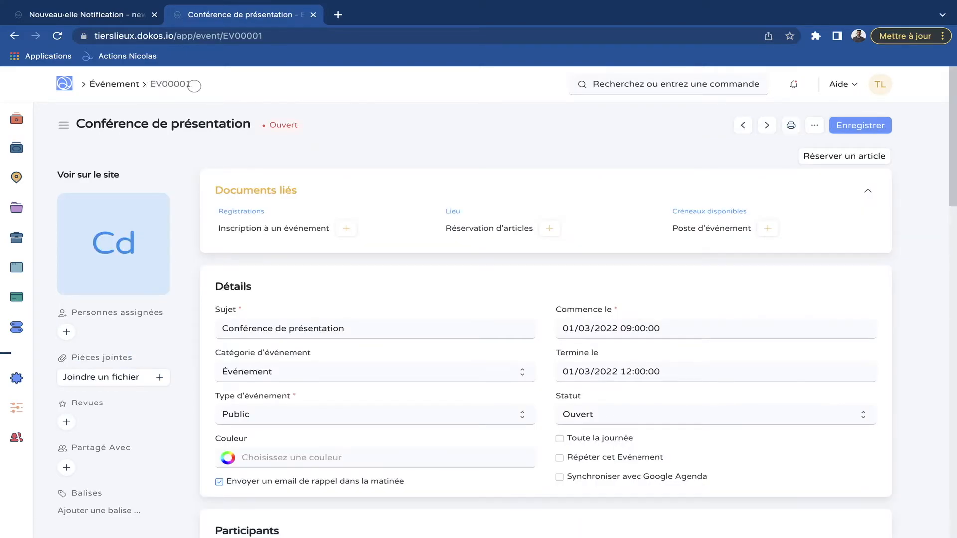
pyautogui.moveTo(222, 36); pyautogui.dragTo(273, 36)
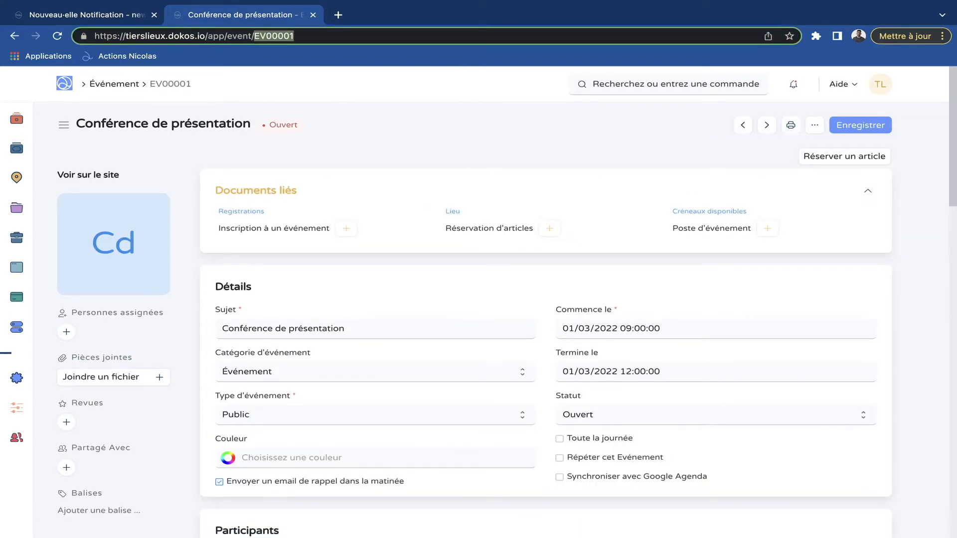
pyautogui.hotkey('ctrl', 'shift', 'Tab')
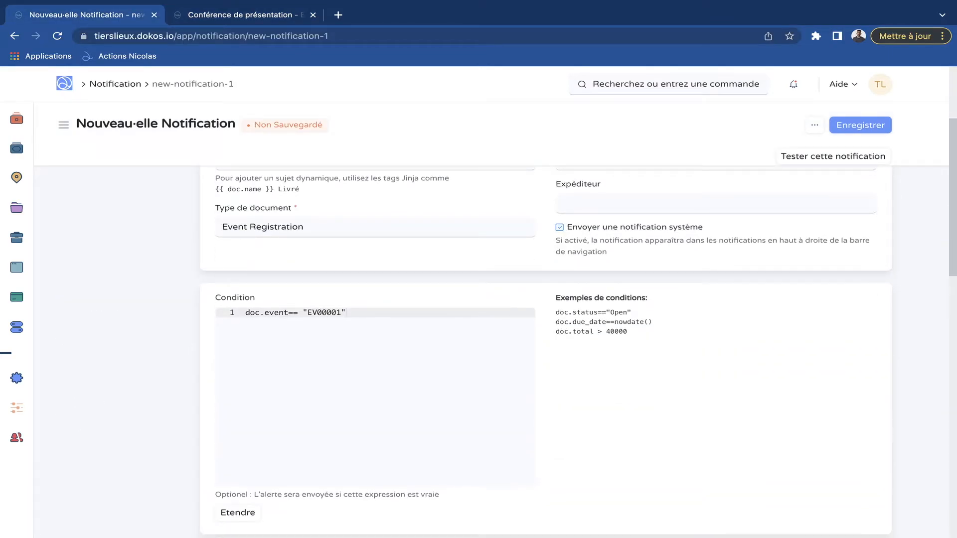
# Review the notification's condition together with its filters and compare it with the event record.
pyautogui.moveTo(246, 312); pyautogui.dragTo(337, 311)
pyautogui.scroll(2, 545, 349)
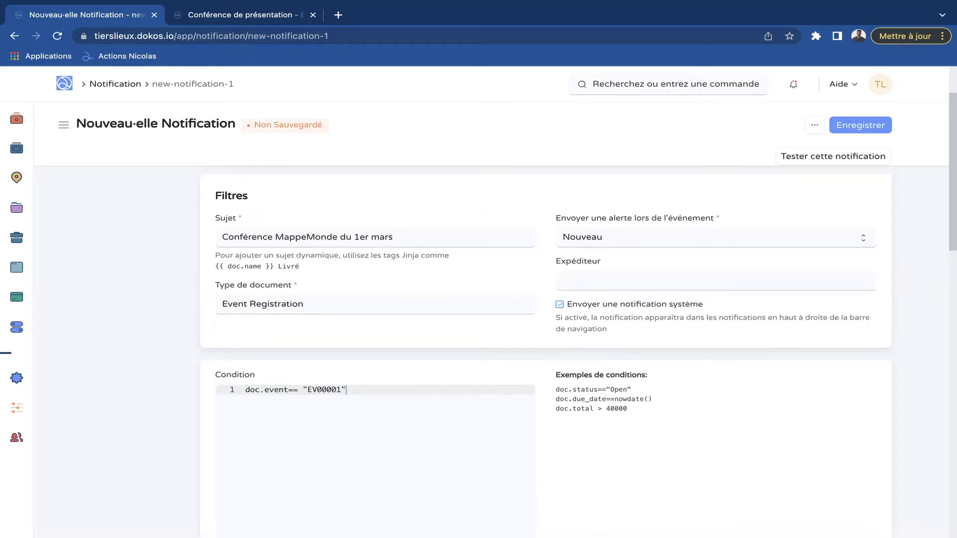
pyautogui.scroll(-1, 546, 349)
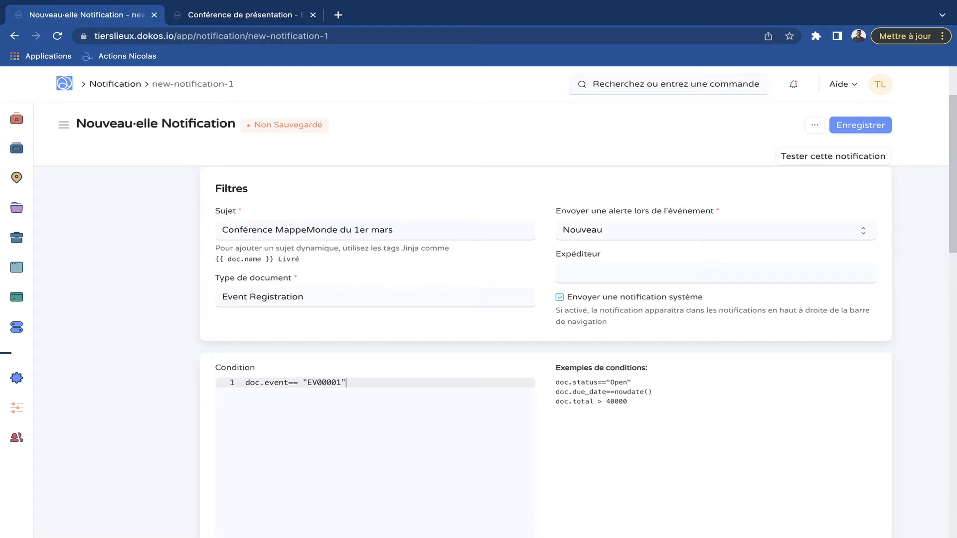
pyautogui.scroll(-2, 545, 348)
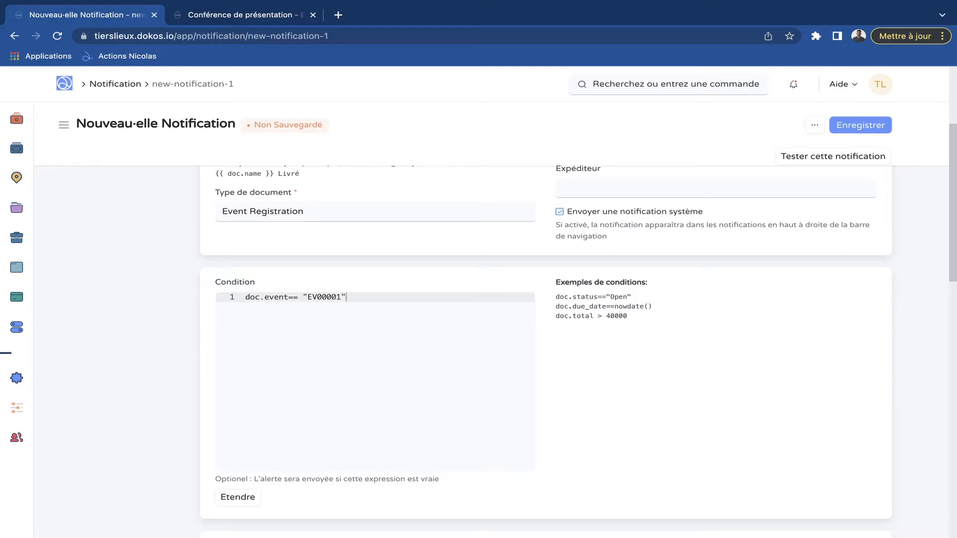
pyautogui.moveTo(244, 297); pyautogui.dragTo(347, 297)
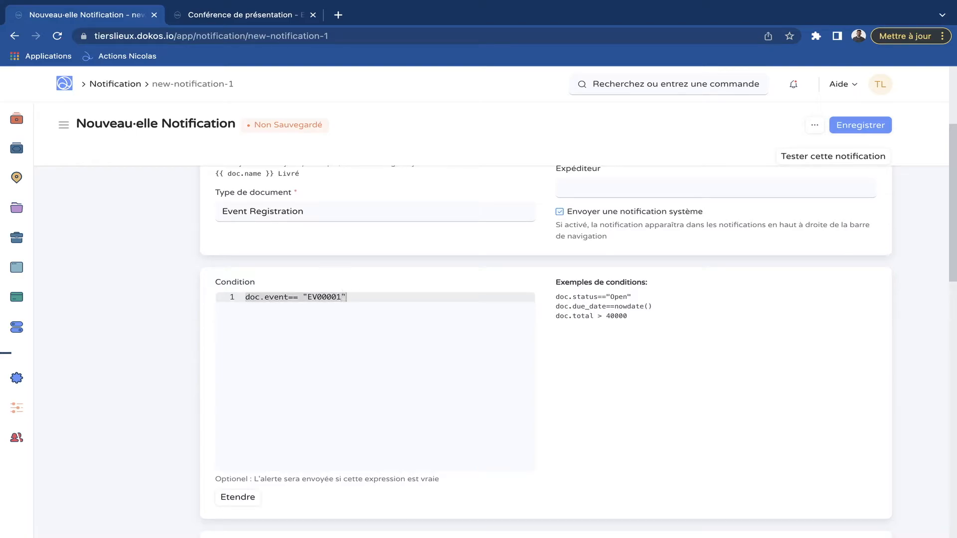
pyautogui.scroll(1, 347, 298)
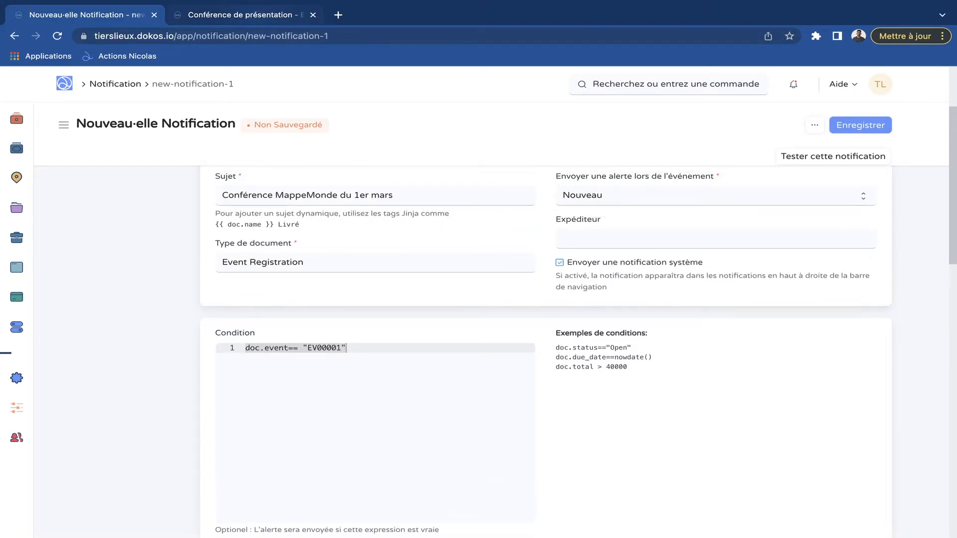
pyautogui.click(257, 15)
pyautogui.click(87, 15)
# Add a recipient row using the document field email (Adresse email), look through the role choices and leave the role empty.
pyautogui.scroll(-5, 545, 349)
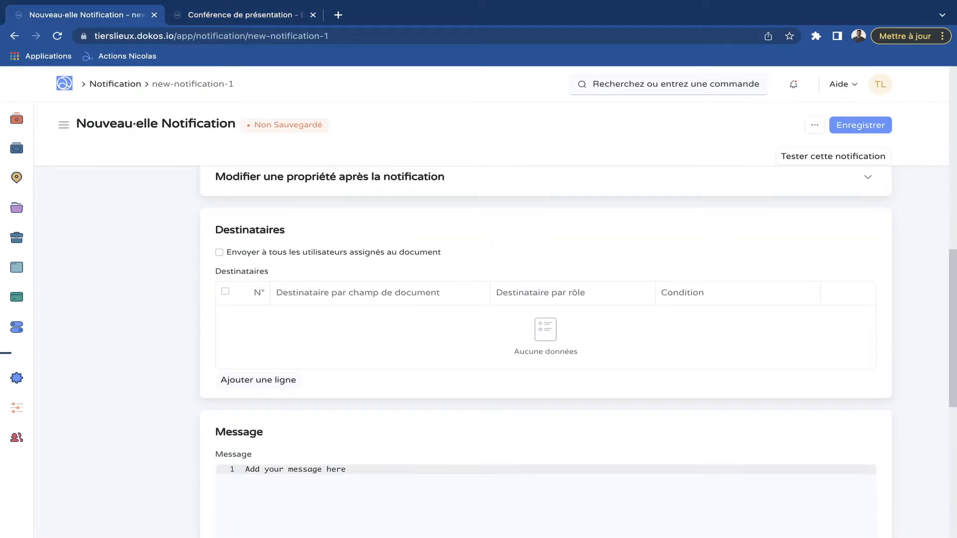
pyautogui.click(258, 370)
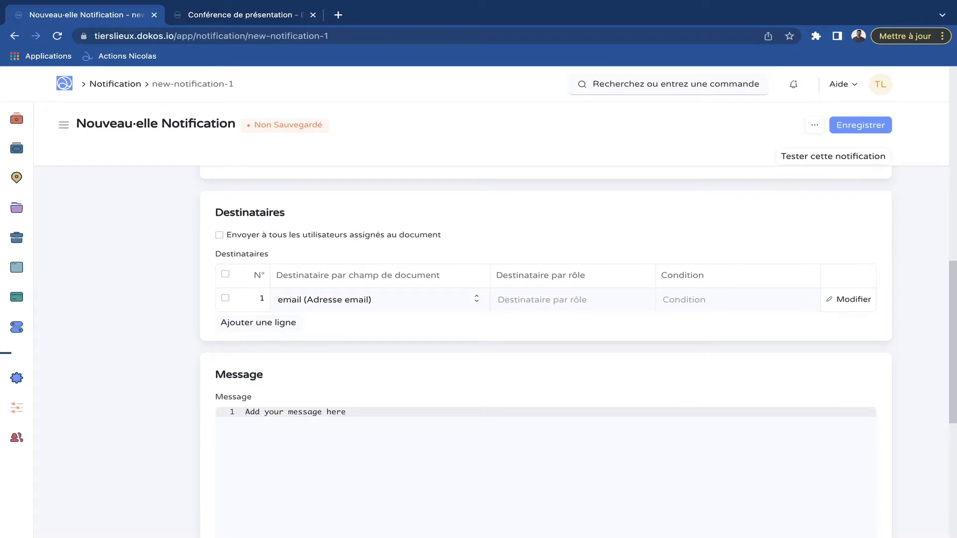
pyautogui.click(572, 300)
pyautogui.click(572, 329)
pyautogui.click(572, 300)
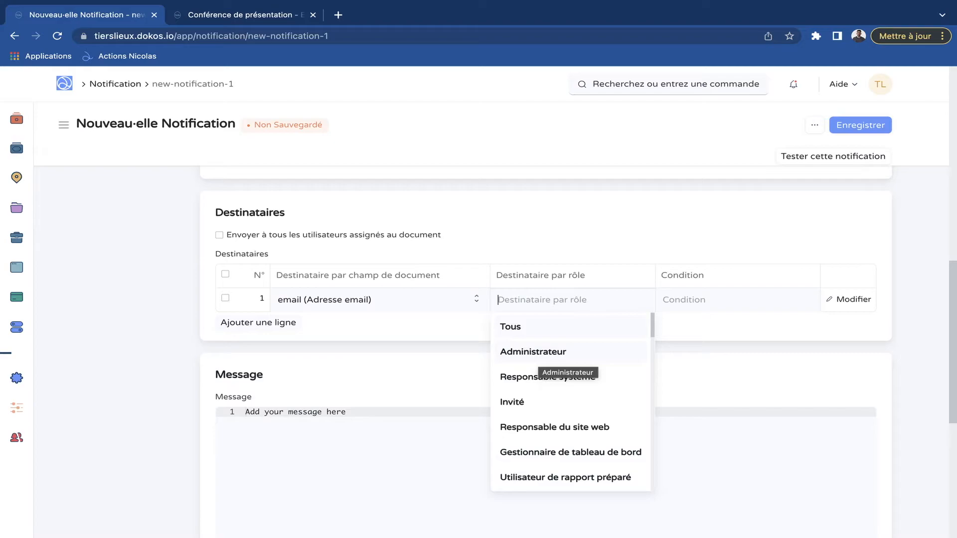
pyautogui.scroll(-1, 569, 359)
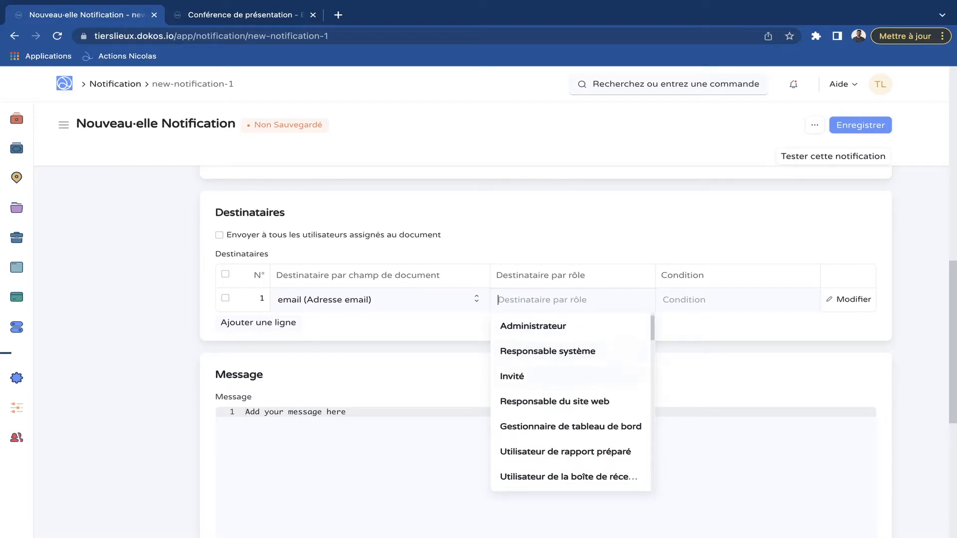
pyautogui.scroll(-1, 568, 374)
pyautogui.press('Escape')
# Replace the placeholder message with the HTML text thanking registrants and giving the conference date and links, and save the notification.
pyautogui.scroll(-3, 546, 349)
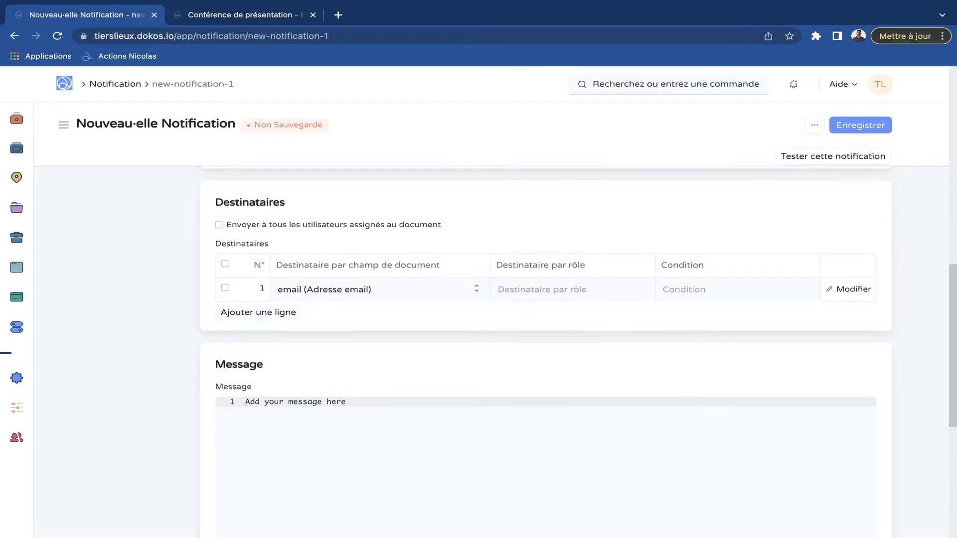
pyautogui.tripleClick(320, 313)
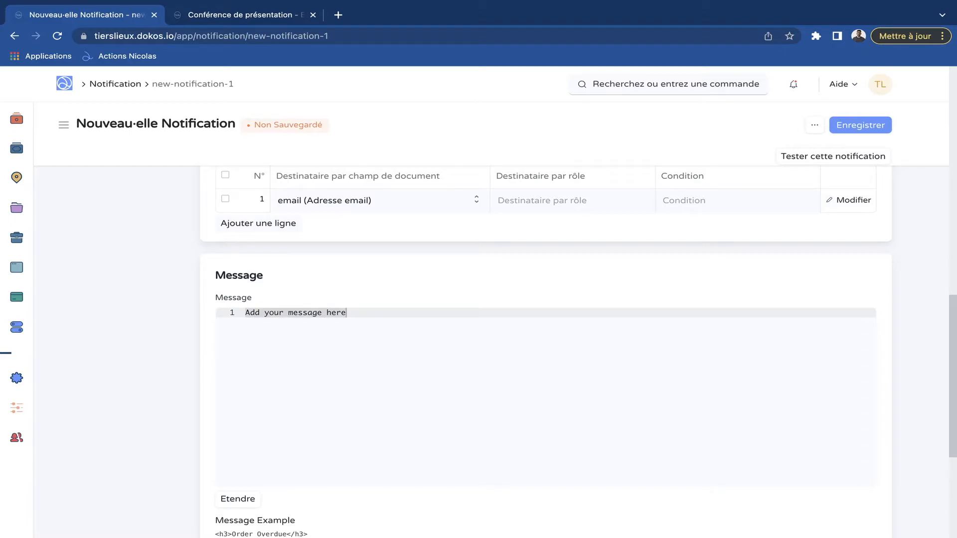
pyautogui.press('BackSpace')
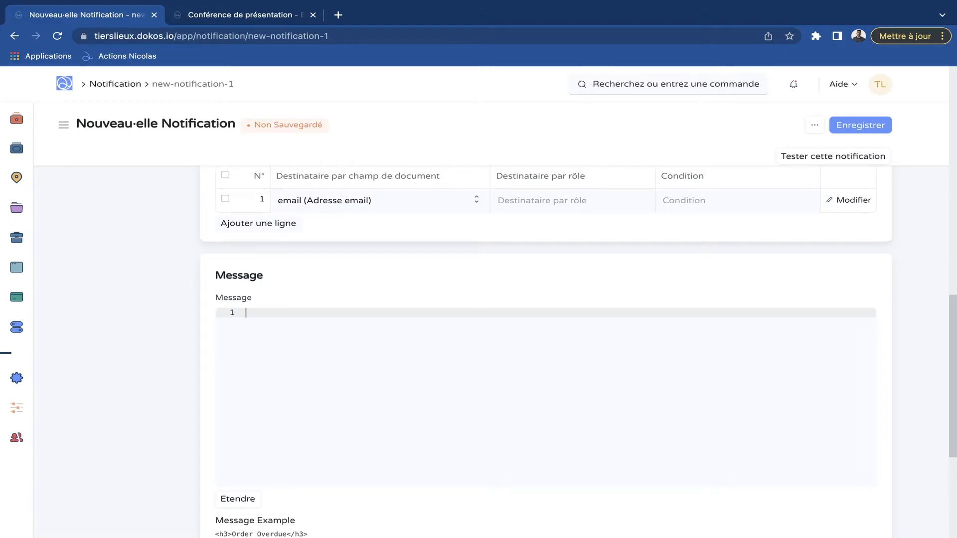
pyautogui.scroll(-2, 545, 349)
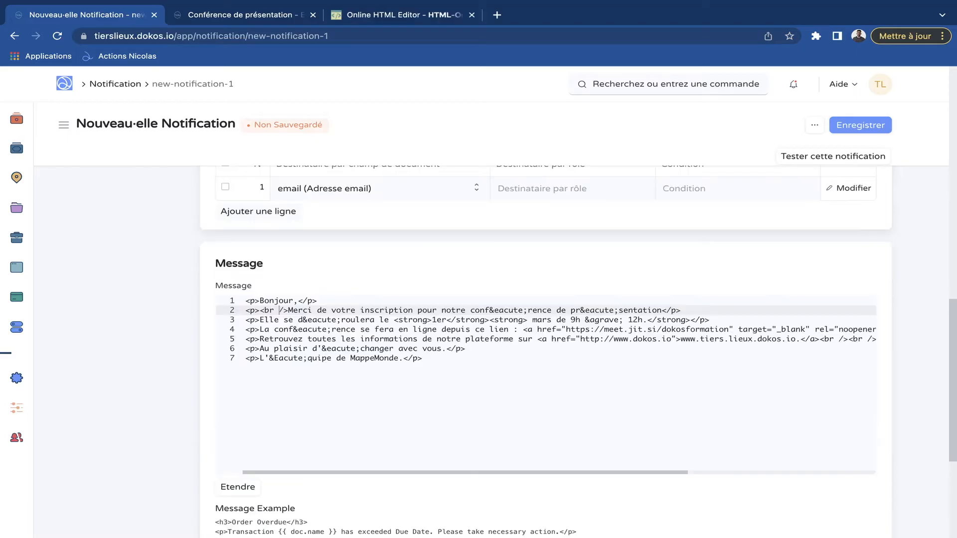
pyautogui.scroll(-2, 578, 349)
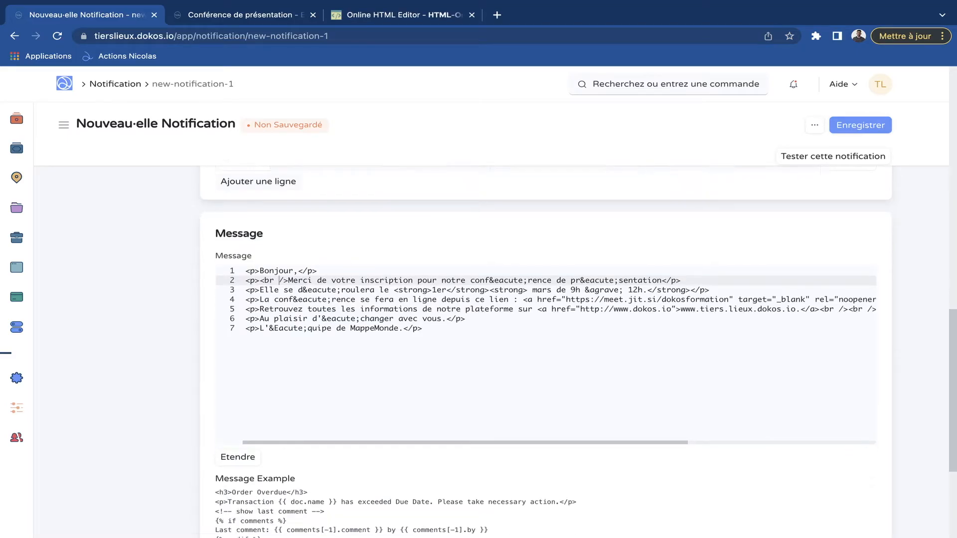
pyautogui.hotkey('ctrl', 's')
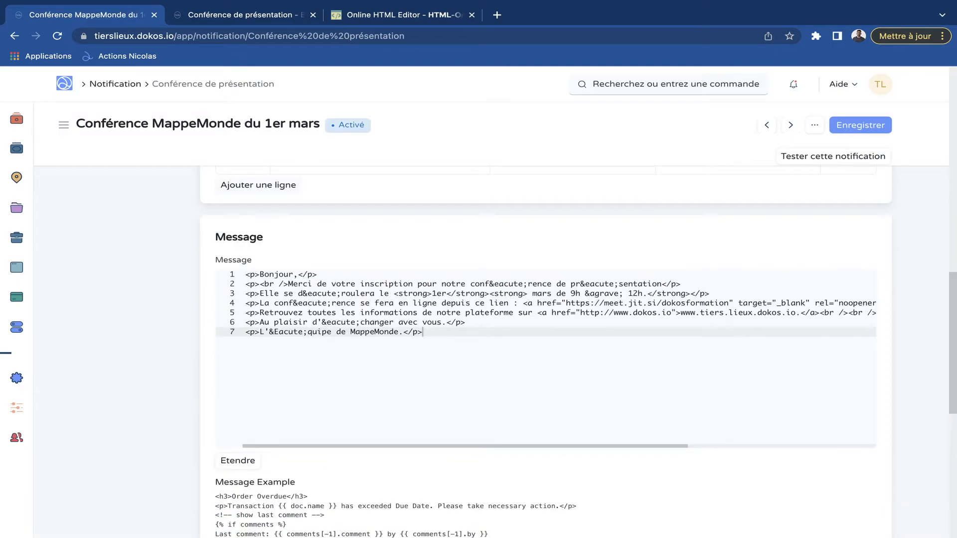
# Compare the message's HTML code with its formatted version in the online HTML editor and return to the saved notification.
pyautogui.hotkey('ctrl', 'a')
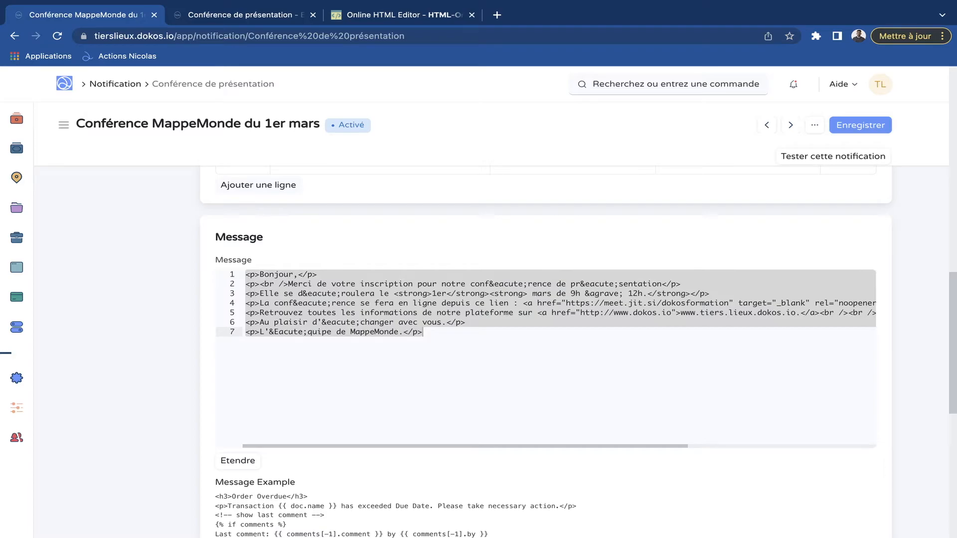
pyautogui.click(398, 15)
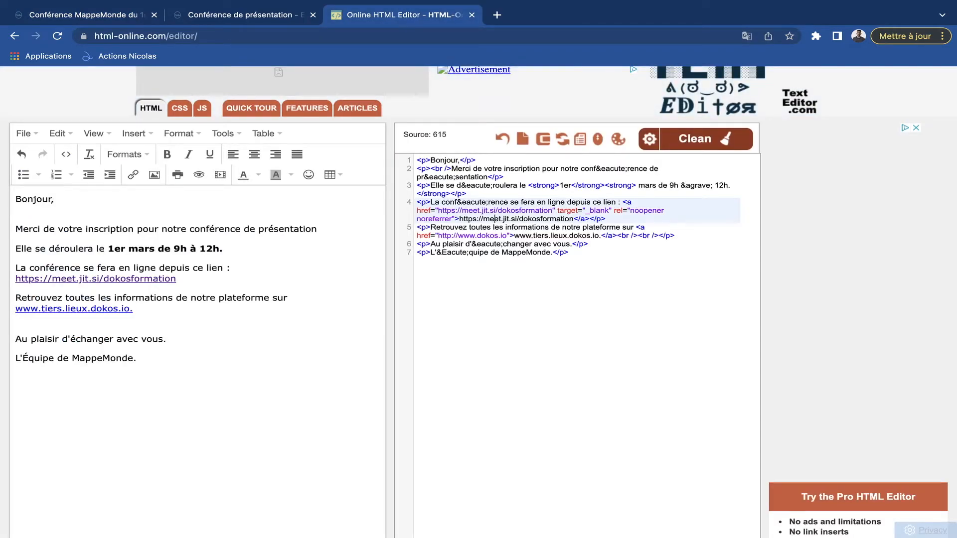
pyautogui.hotkey('ctrl', 'a')
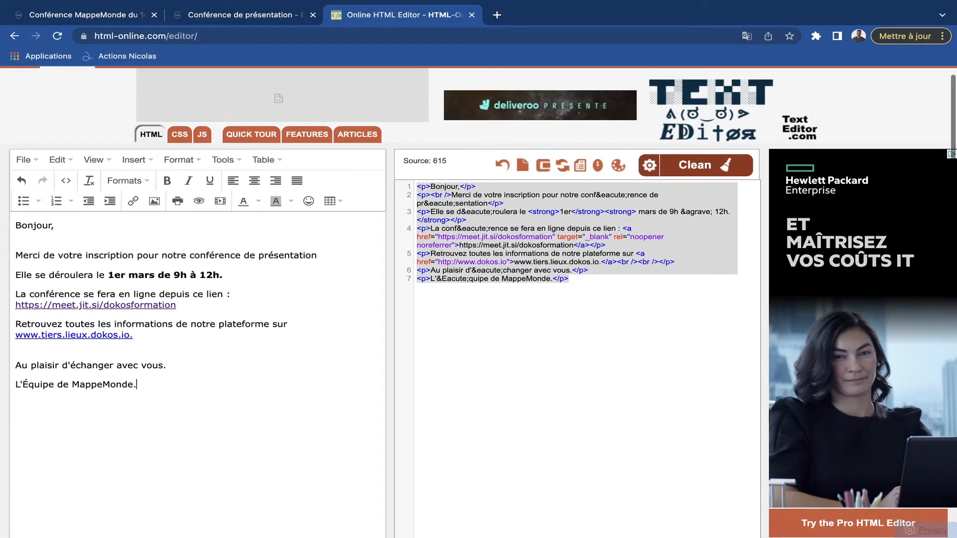
pyautogui.hotkey('ctrl', 'a')
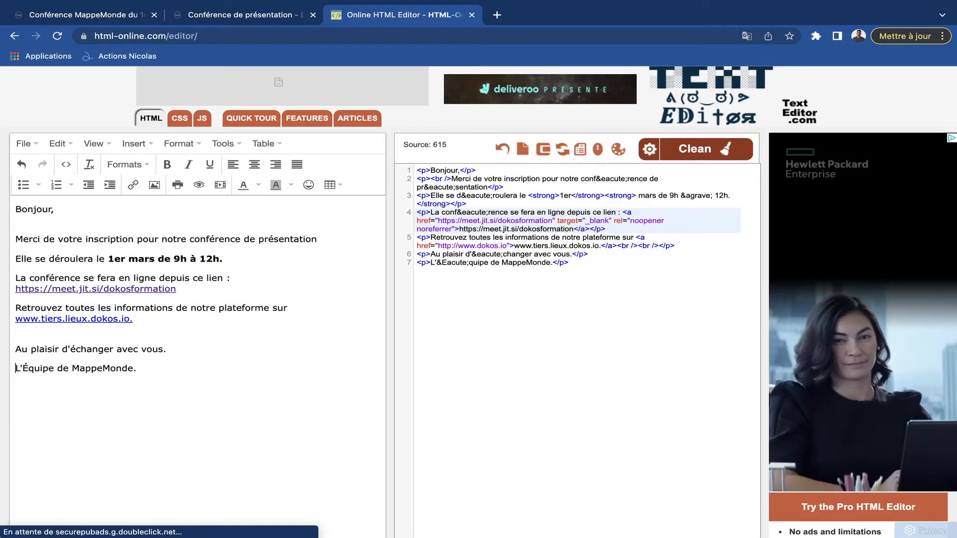
pyautogui.moveTo(416, 170); pyautogui.dragTo(594, 262)
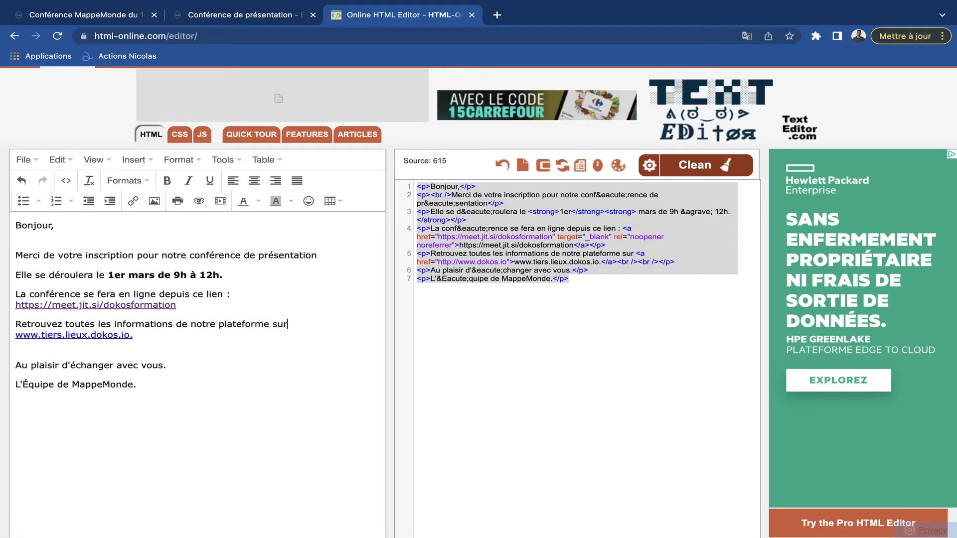
pyautogui.click(87, 15)
pyautogui.click(313, 332)
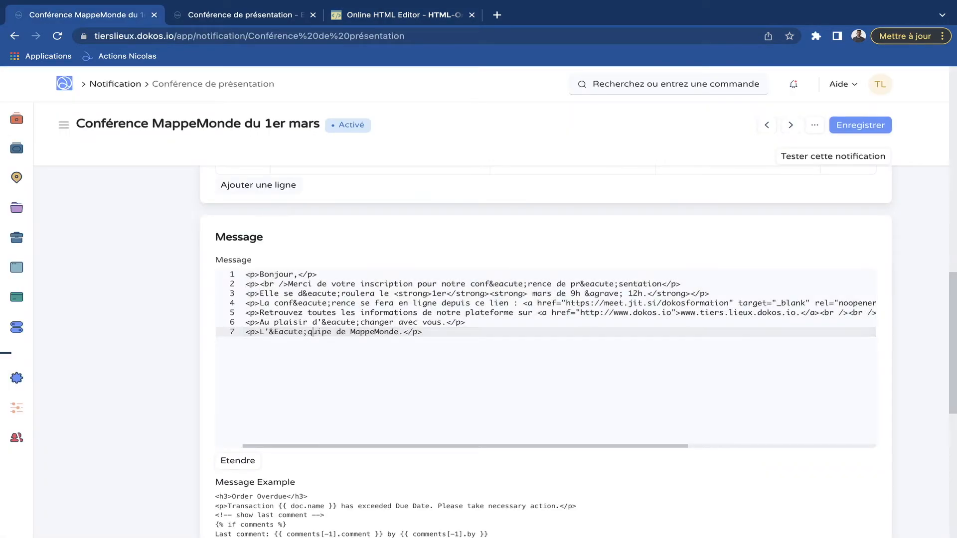
pyautogui.hotkey('ctrl', 's')
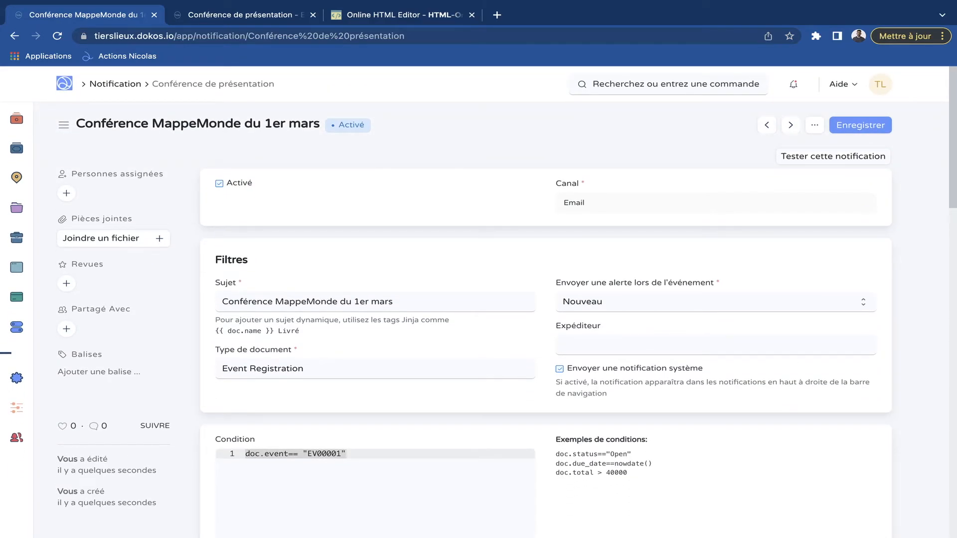
# Start a notification test with a new event registration and enter the registrant's first and last name.
pyautogui.click(833, 156)
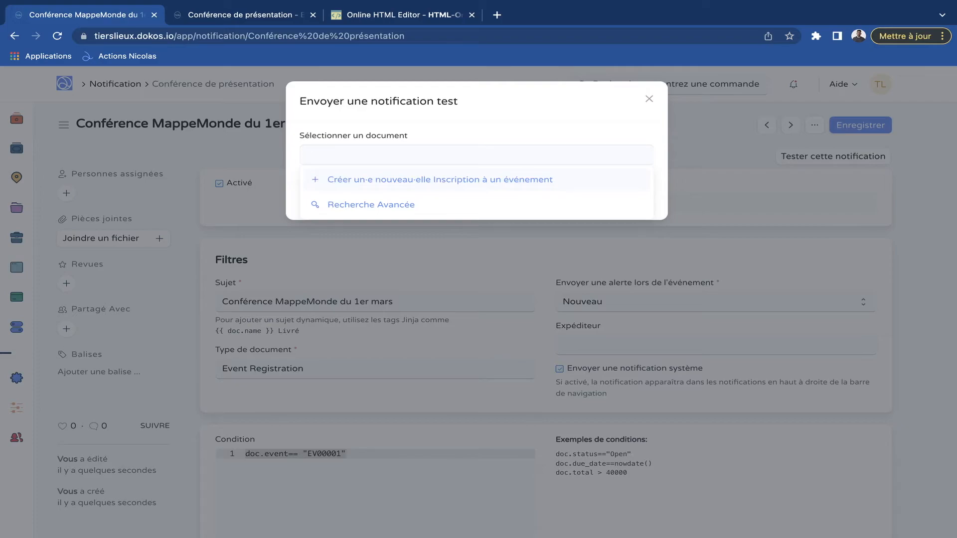
pyautogui.click(380, 181)
pyautogui.write('Antoine')
pyautogui.press('Tab')
pyautogui.write('Dupont')
pyautogui.press('Tab')
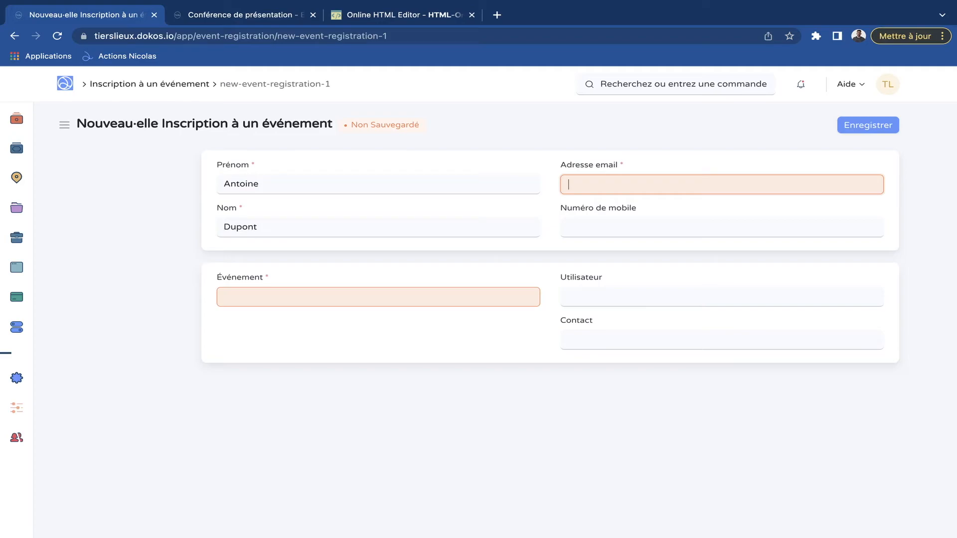
# Fill in the registrant's email address, set the event to EV00001 and save the registration.
pyautogui.press('super+v')
pyautogui.press('Tab')
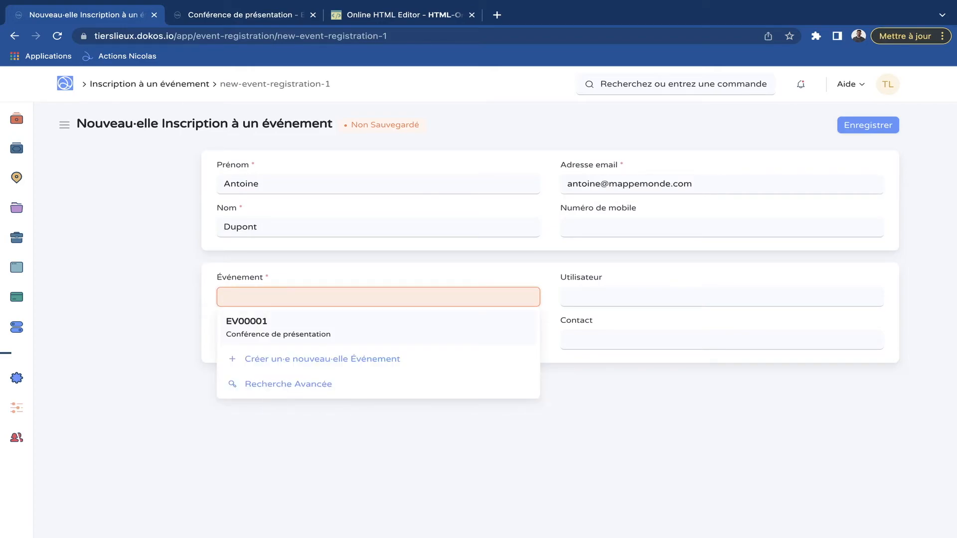
pyautogui.press('Return')
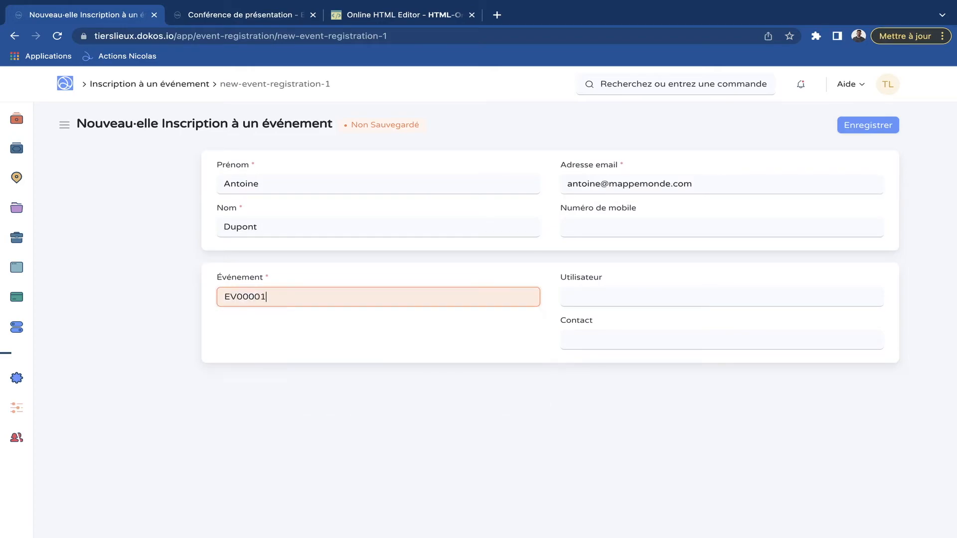
pyautogui.press('super+s')
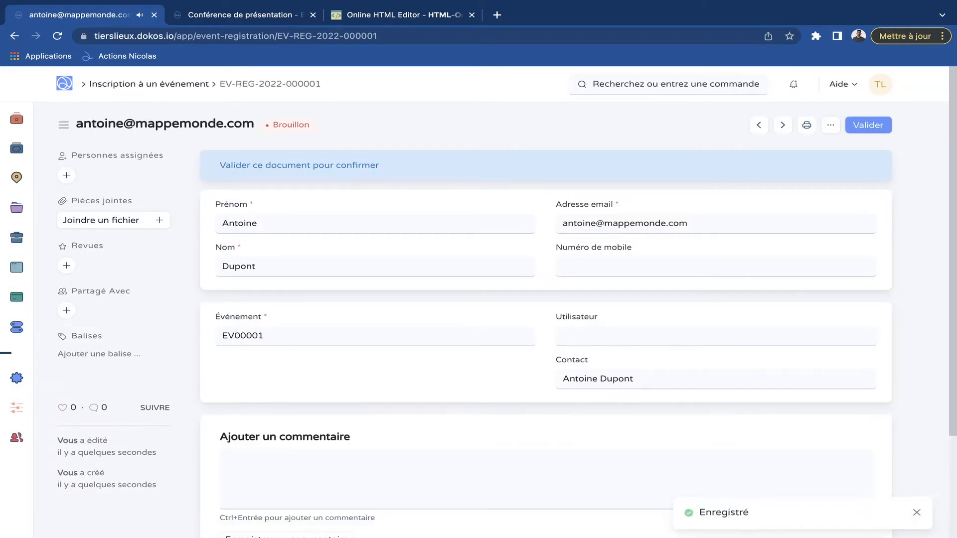
# Validate the new event registration and reopen the Conférence MappeMonde du 1er mars notification.
pyautogui.click(868, 125)
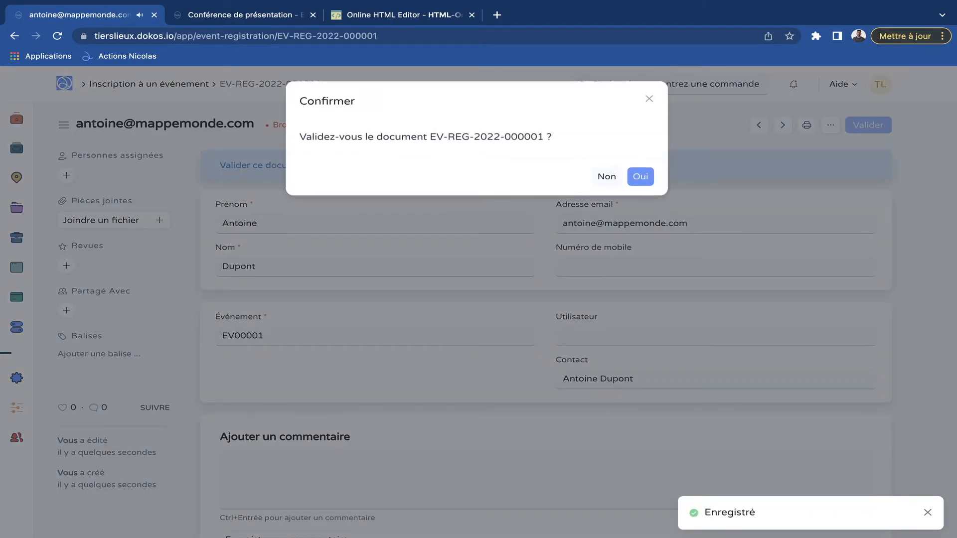
pyautogui.click(643, 177)
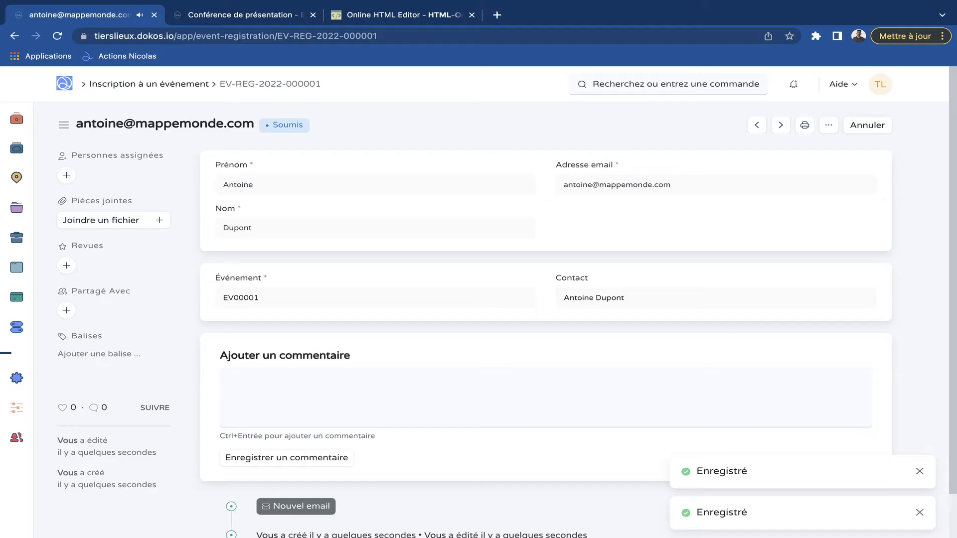
pyautogui.moveTo(18, 178)
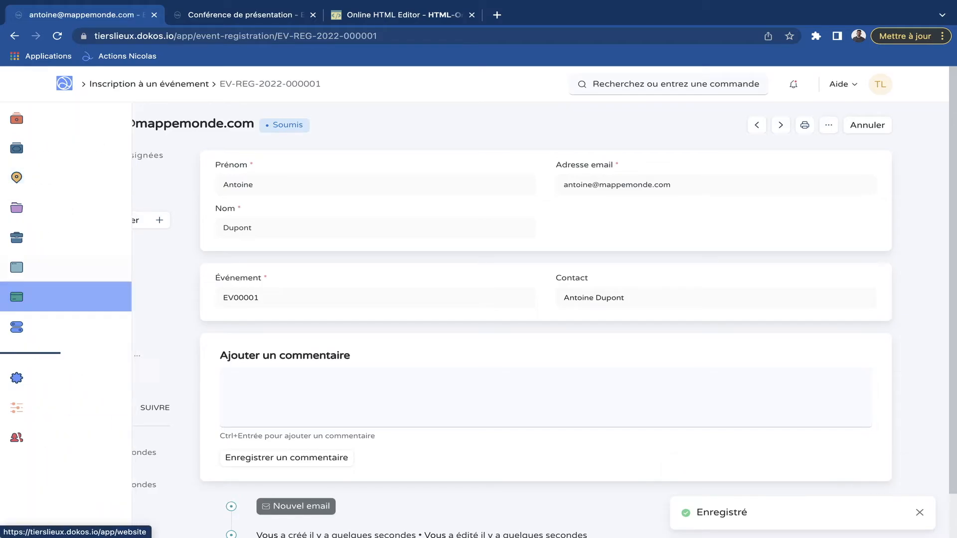
pyautogui.click(668, 84)
pyautogui.write('notifi')
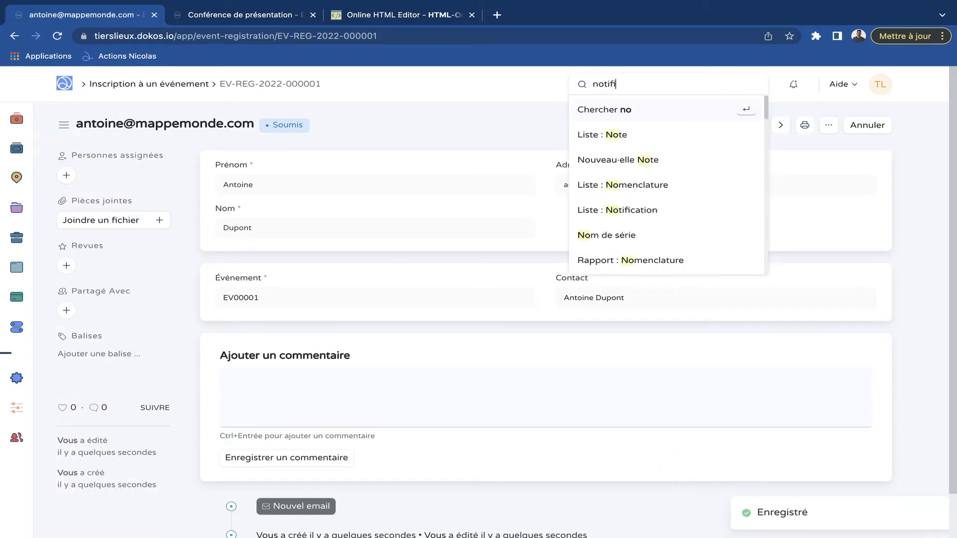
pyautogui.press('Return')
pyautogui.click(280, 240)
pyautogui.click(833, 156)
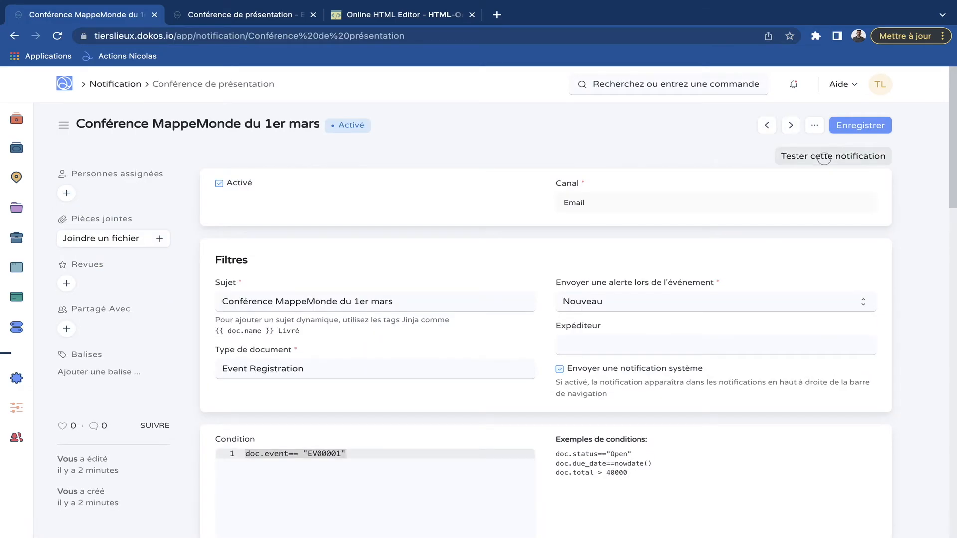
pyautogui.click(375, 154)
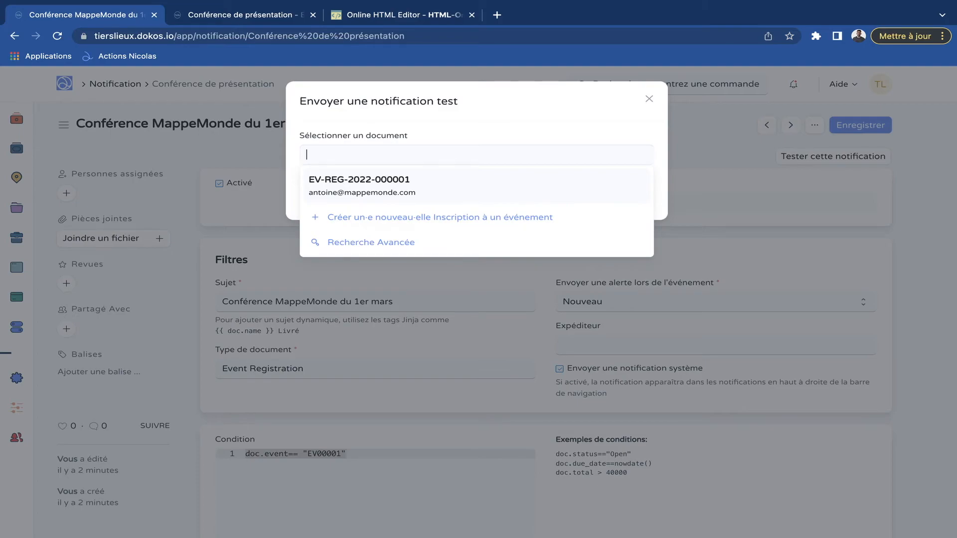
pyautogui.click(367, 186)
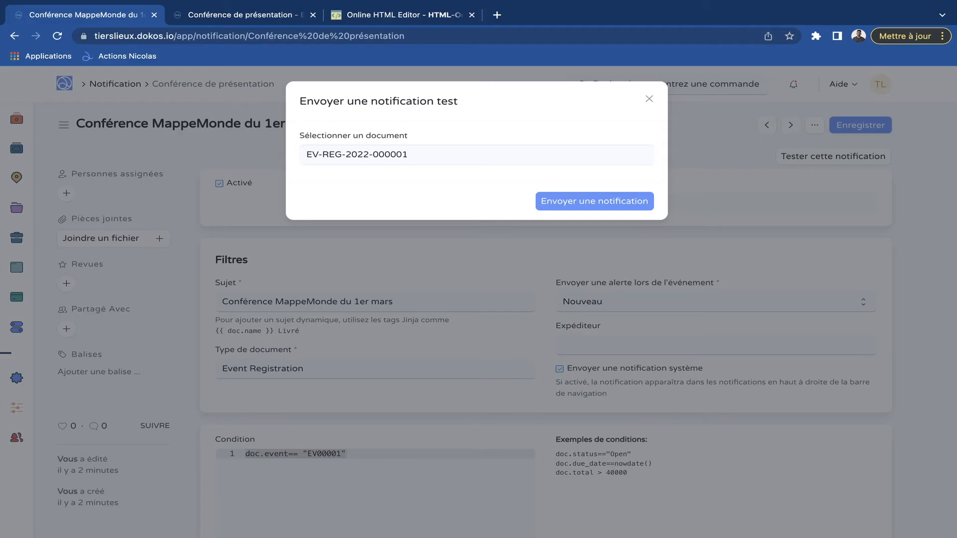
pyautogui.click(595, 202)
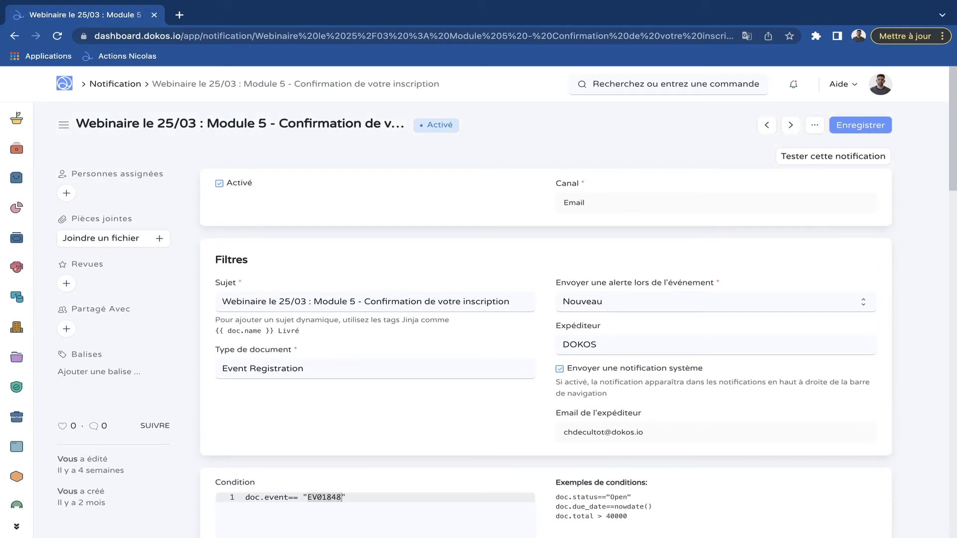
# Examine the filters, sender and event condition of the Webinaire le 25/03 : Module 5 confirmation notification.
pyautogui.scroll(-1, 545, 349)
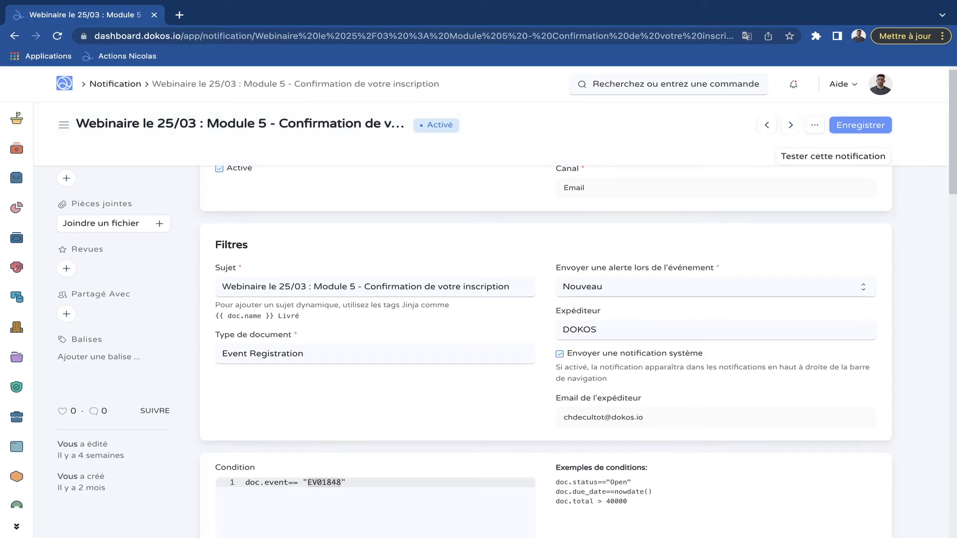
pyautogui.scroll(-1, 545, 349)
pyautogui.moveTo(236, 266); pyautogui.dragTo(378, 258)
pyautogui.scroll(-1, 506, 279)
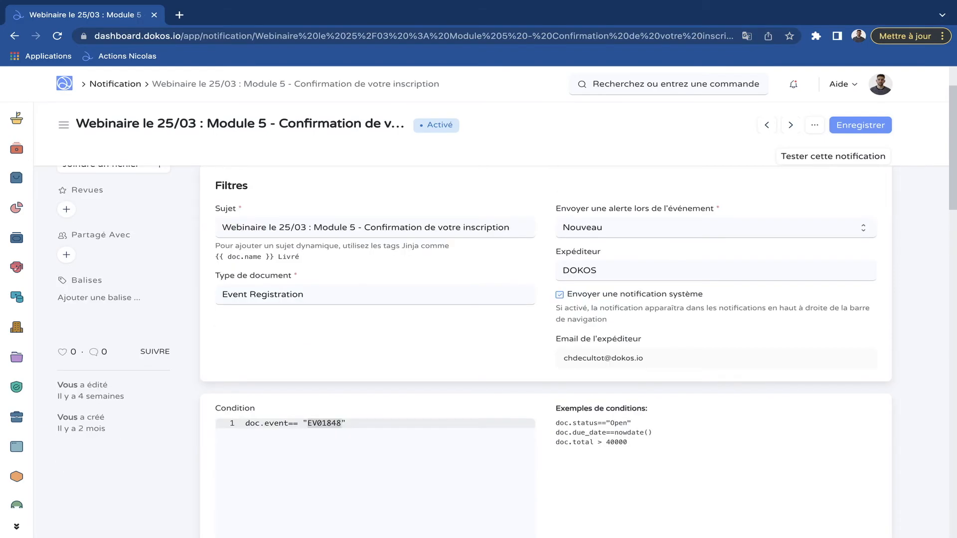
pyautogui.scroll(-1, 507, 265)
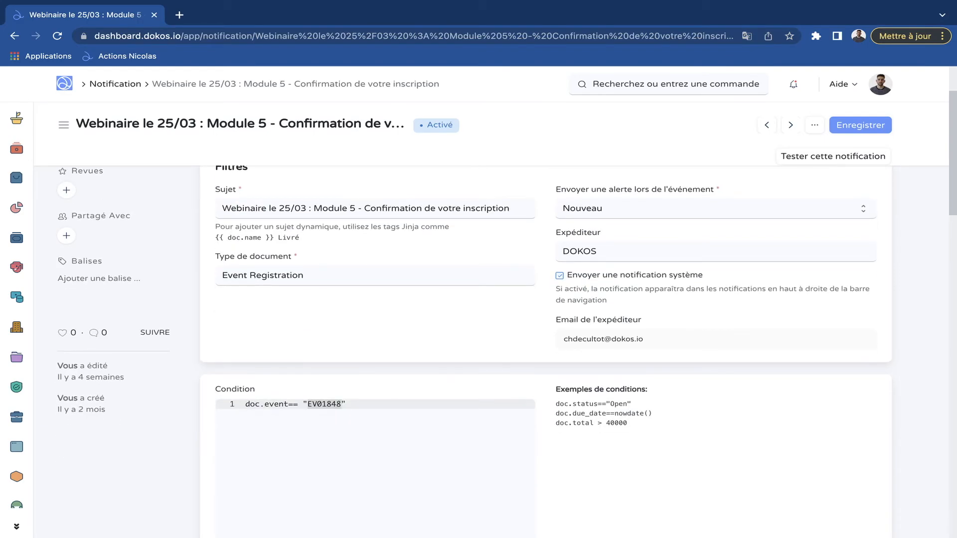
pyautogui.scroll(-3, 546, 349)
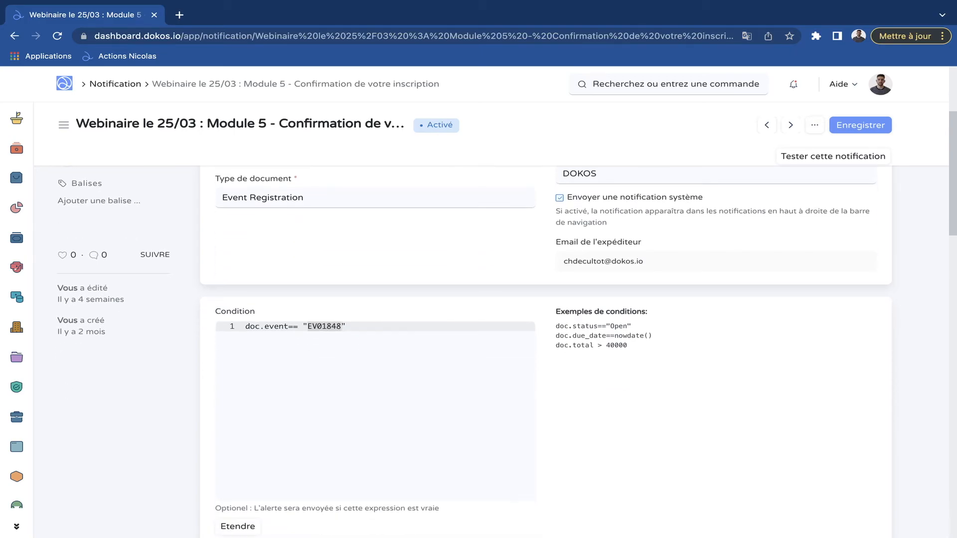
pyautogui.scroll(-3, 546, 349)
pyautogui.tripleClick(348, 251)
pyautogui.scroll(3, 352, 252)
pyautogui.scroll(2, 545, 349)
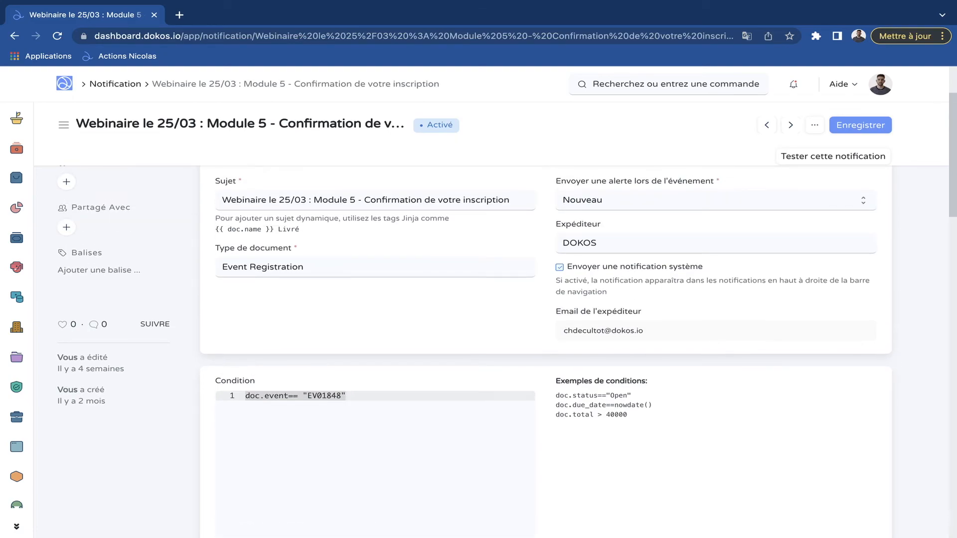
pyautogui.scroll(-1, 507, 299)
pyautogui.scroll(2, 546, 349)
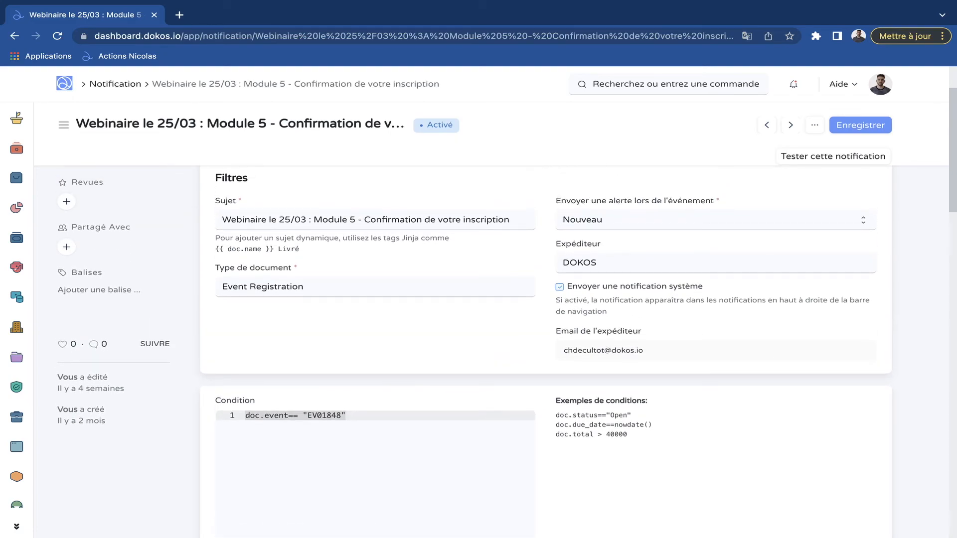
pyautogui.scroll(-3, 545, 349)
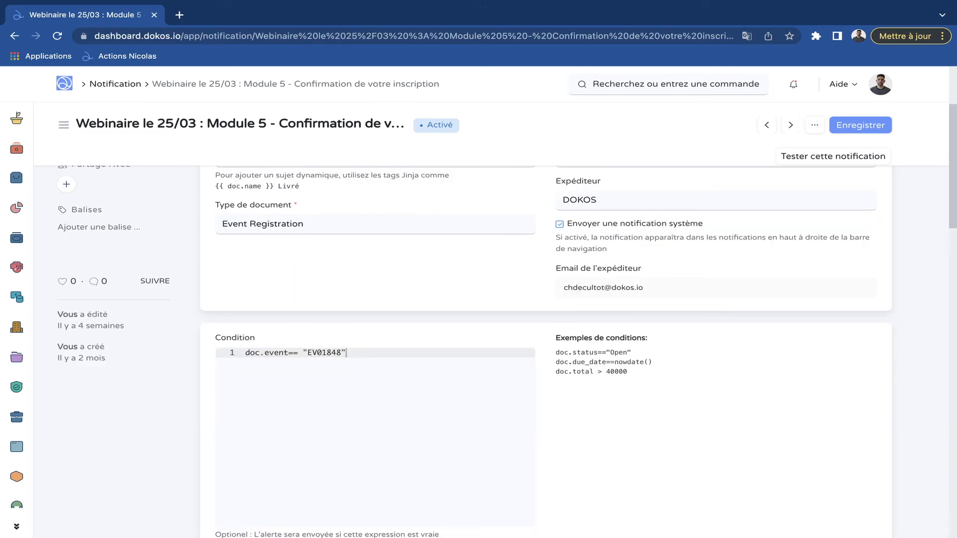
pyautogui.scroll(-2, 498, 319)
pyautogui.moveTo(308, 320); pyautogui.dragTo(342, 320)
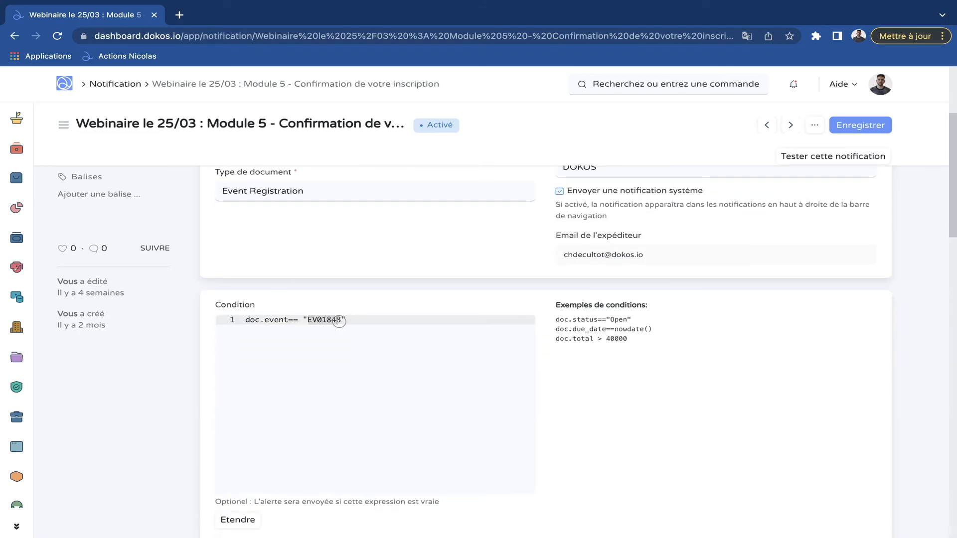
pyautogui.scroll(-2, 498, 319)
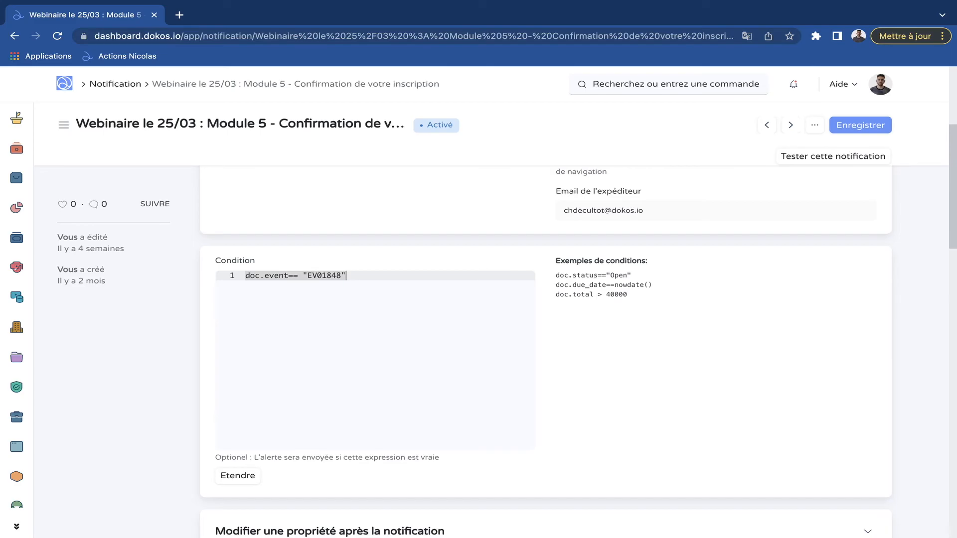
# Review the webinar notification's recipients and HTML message, then test it and read the email received in Gmail.
pyautogui.scroll(-10, 499, 319)
pyautogui.scroll(-2, 498, 319)
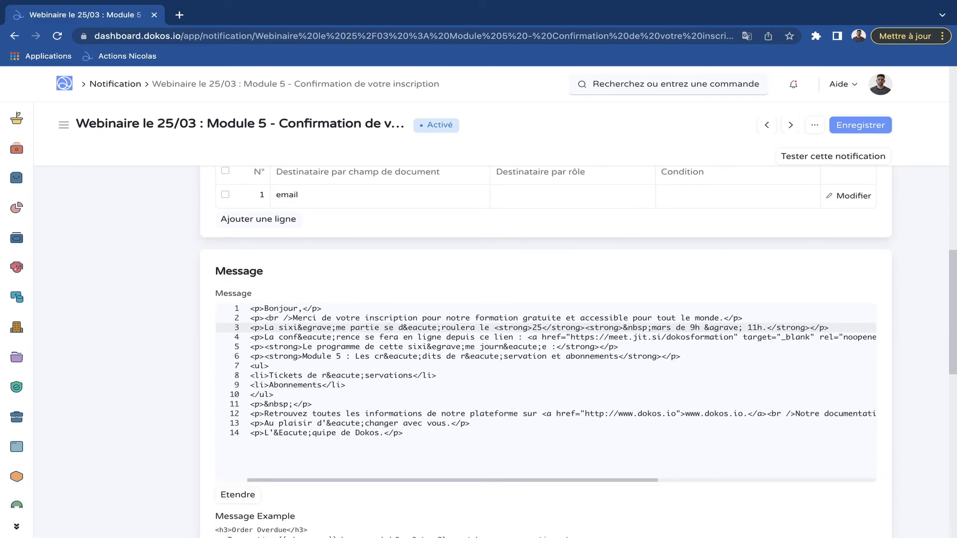
pyautogui.scroll(2, 499, 319)
pyautogui.click(833, 156)
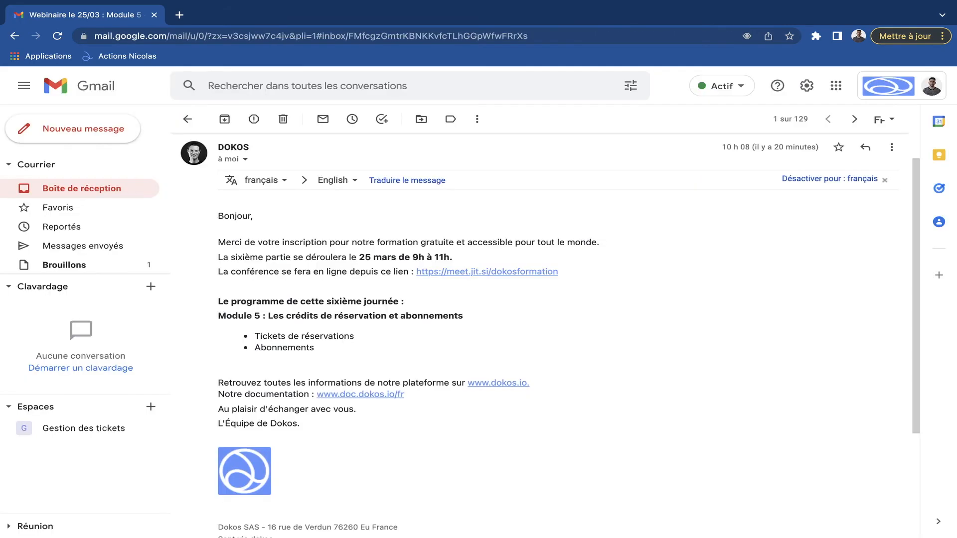
pyautogui.scroll(-3, 568, 334)
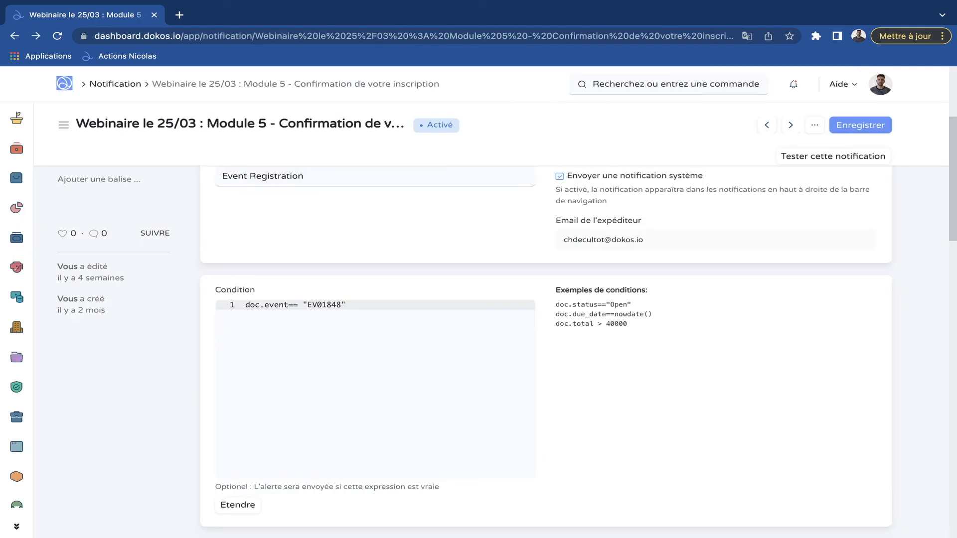
# Find the newest Webinaire le 25/03 email in the Communication list, read it, and go back to the MappeMonde conference notification.
pyautogui.scroll(2, 546, 349)
pyautogui.click(628, 85)
pyautogui.write('communication')
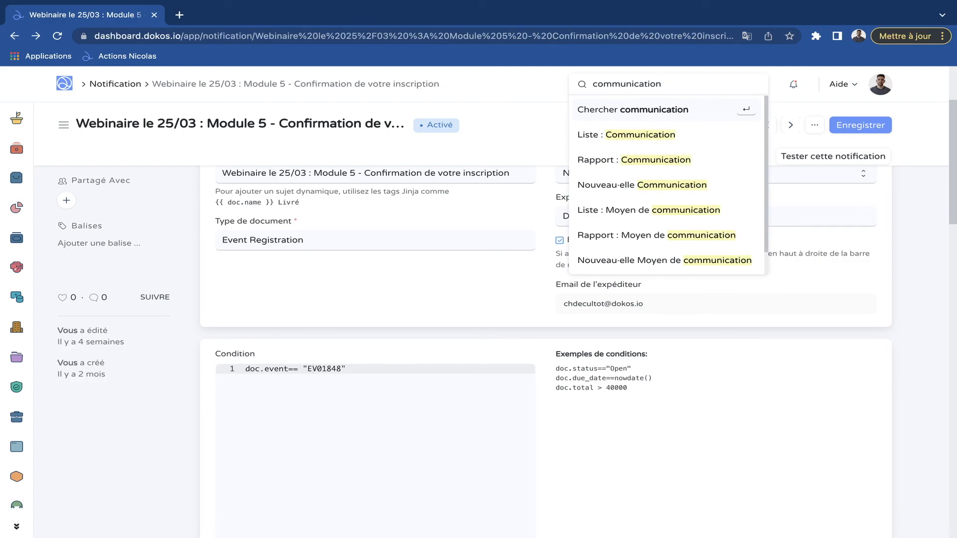
pyautogui.press('Return')
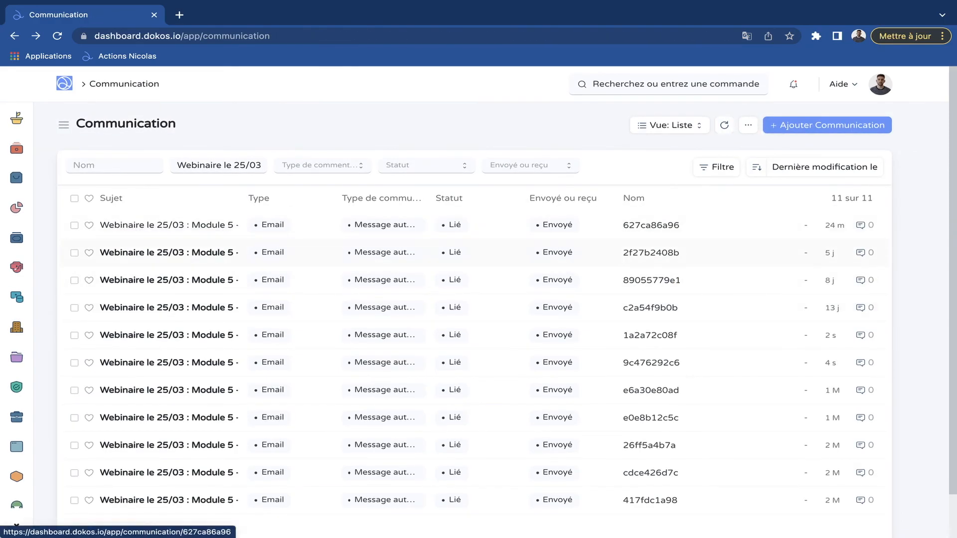
pyautogui.click(168, 225)
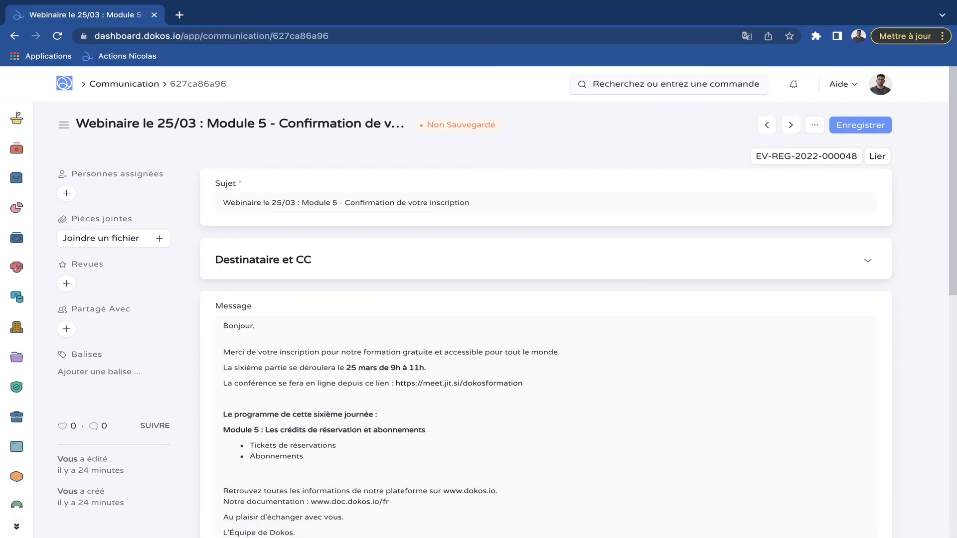
pyautogui.scroll(-1, 168, 225)
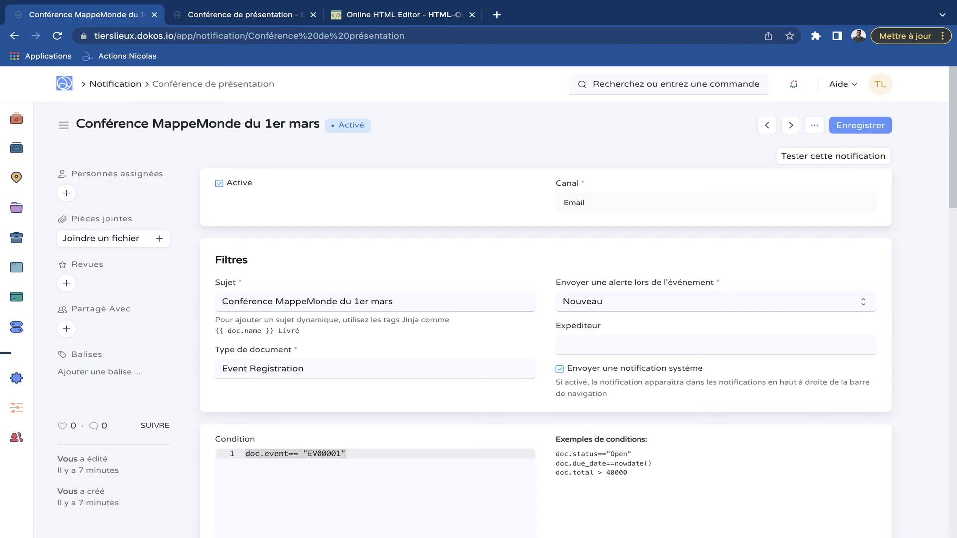
pyautogui.scroll(-1, 491, 301)
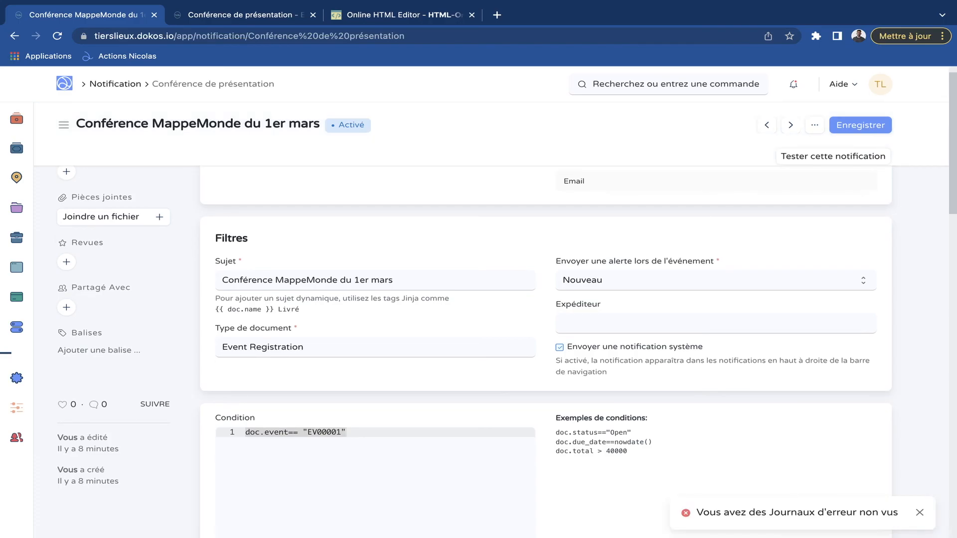